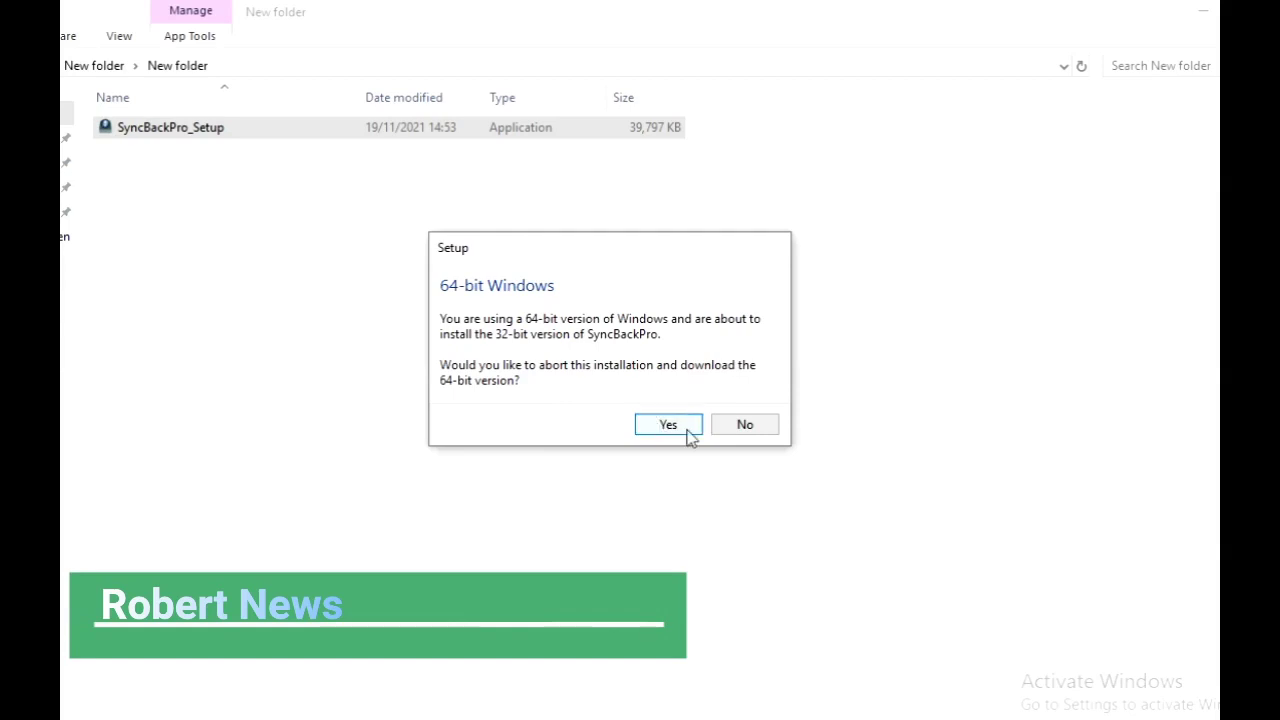
Install the 32-bit SyncBackPro 10.1.8.0 with the licence accepted and the default folder, then launch it.
click(736, 434)
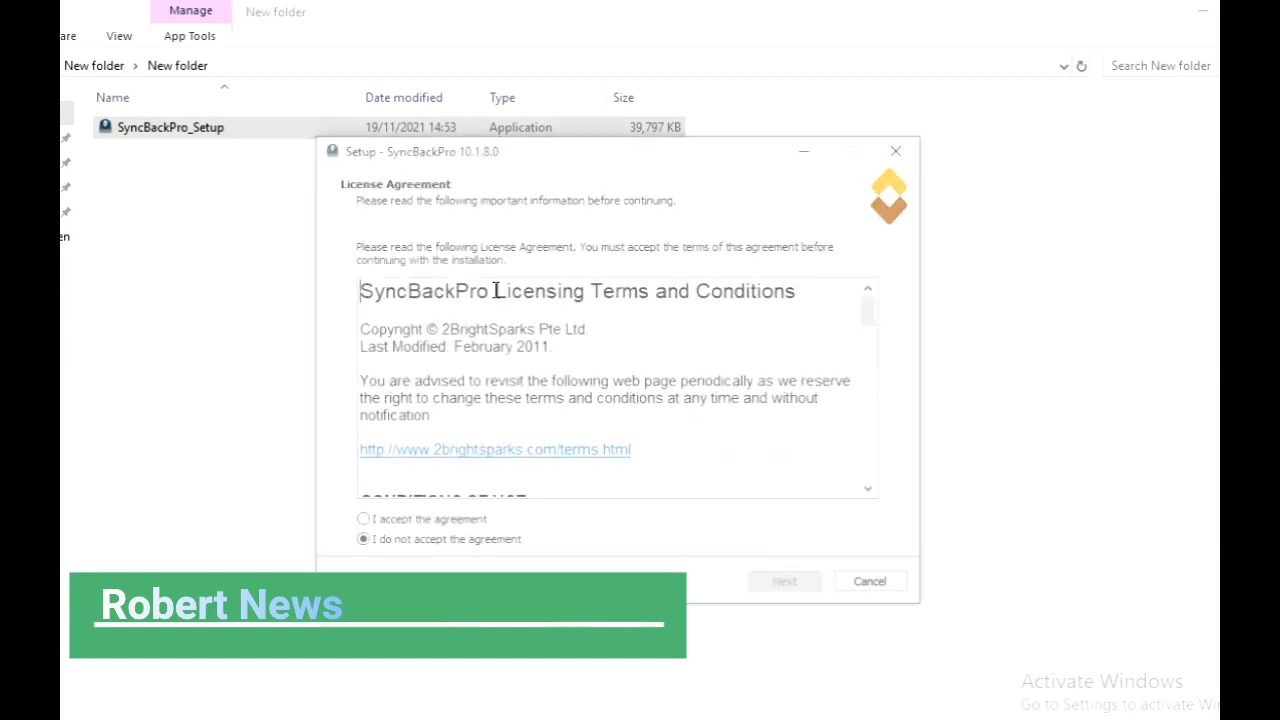
click(463, 531)
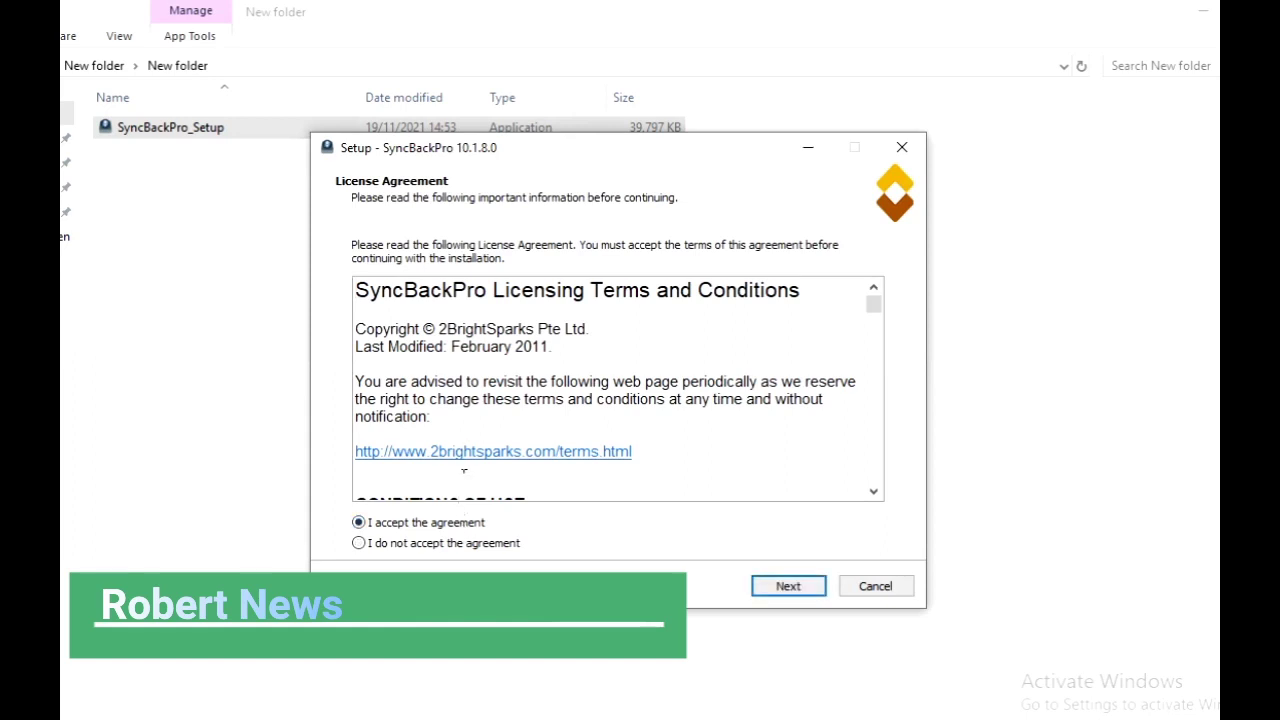
click(788, 592)
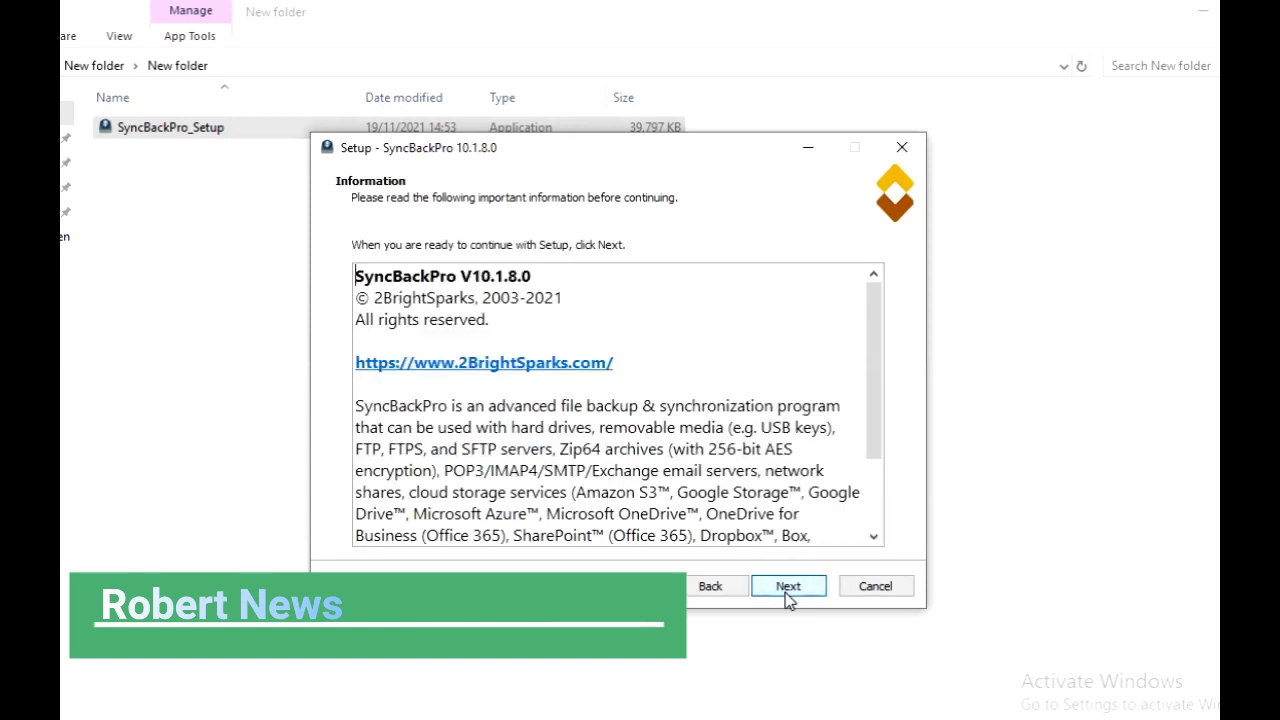
click(788, 590)
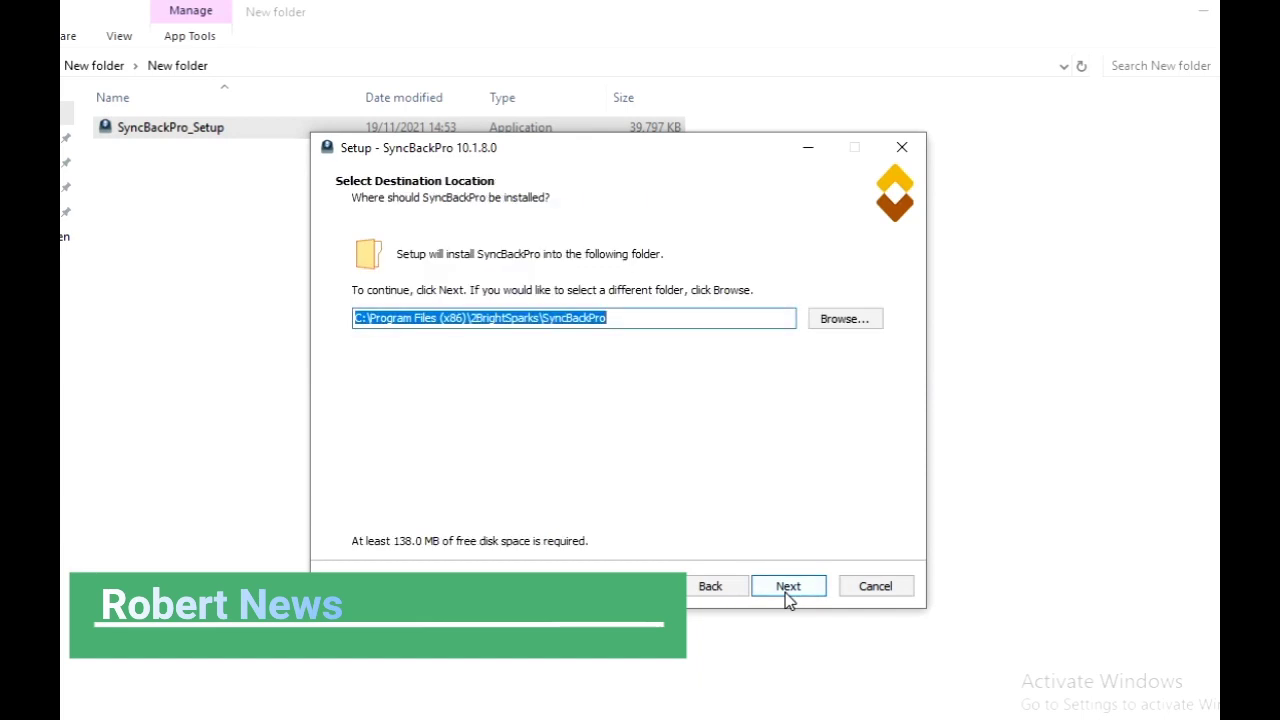
click(788, 592)
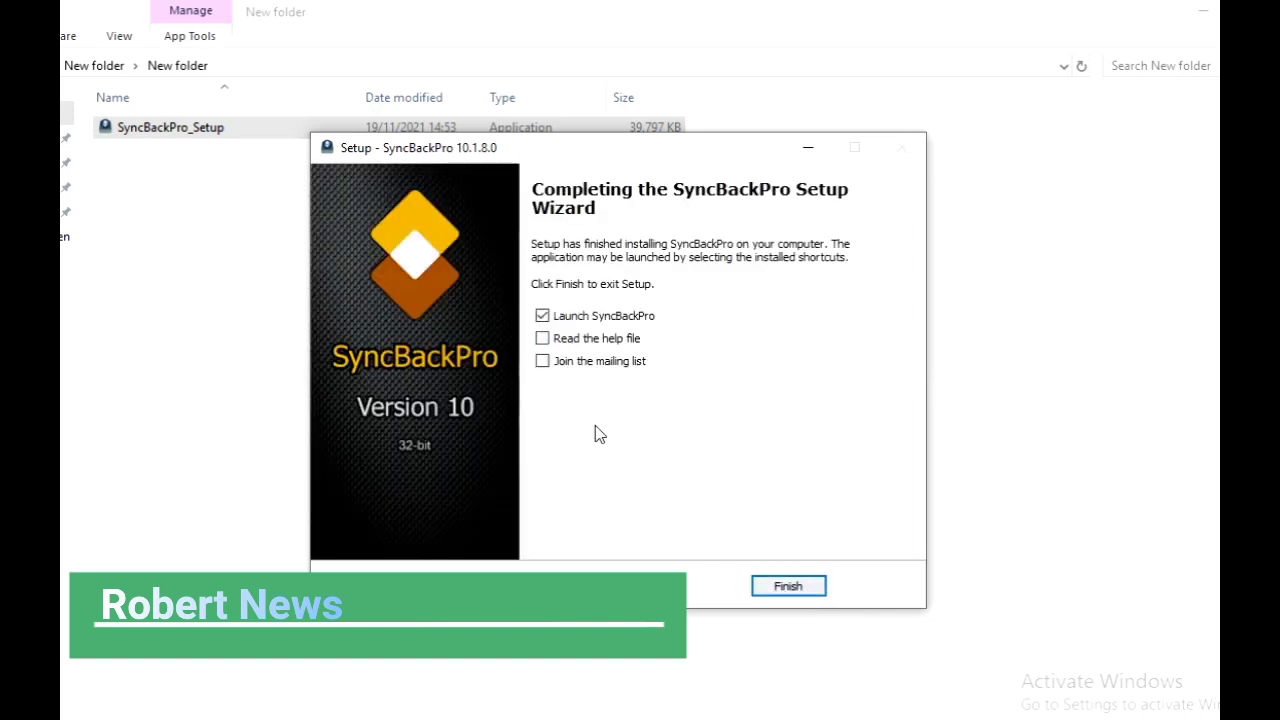
click(780, 592)
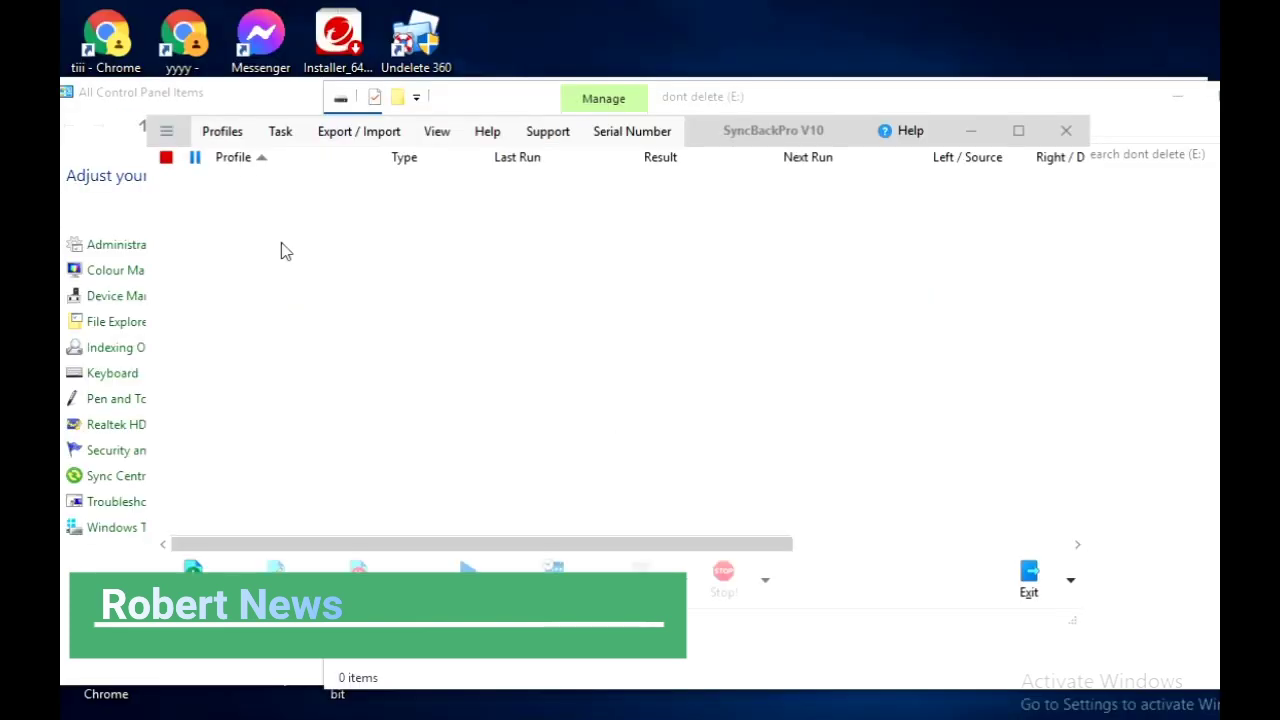
click(166, 131)
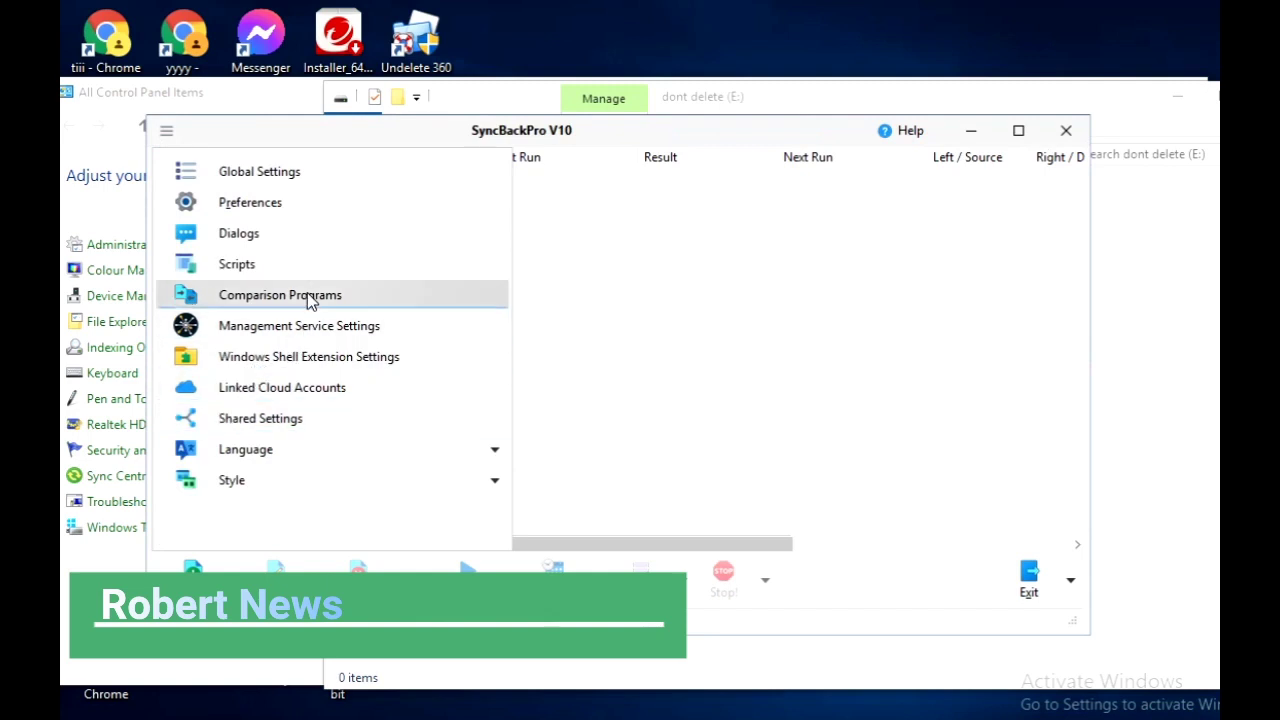
click(305, 326)
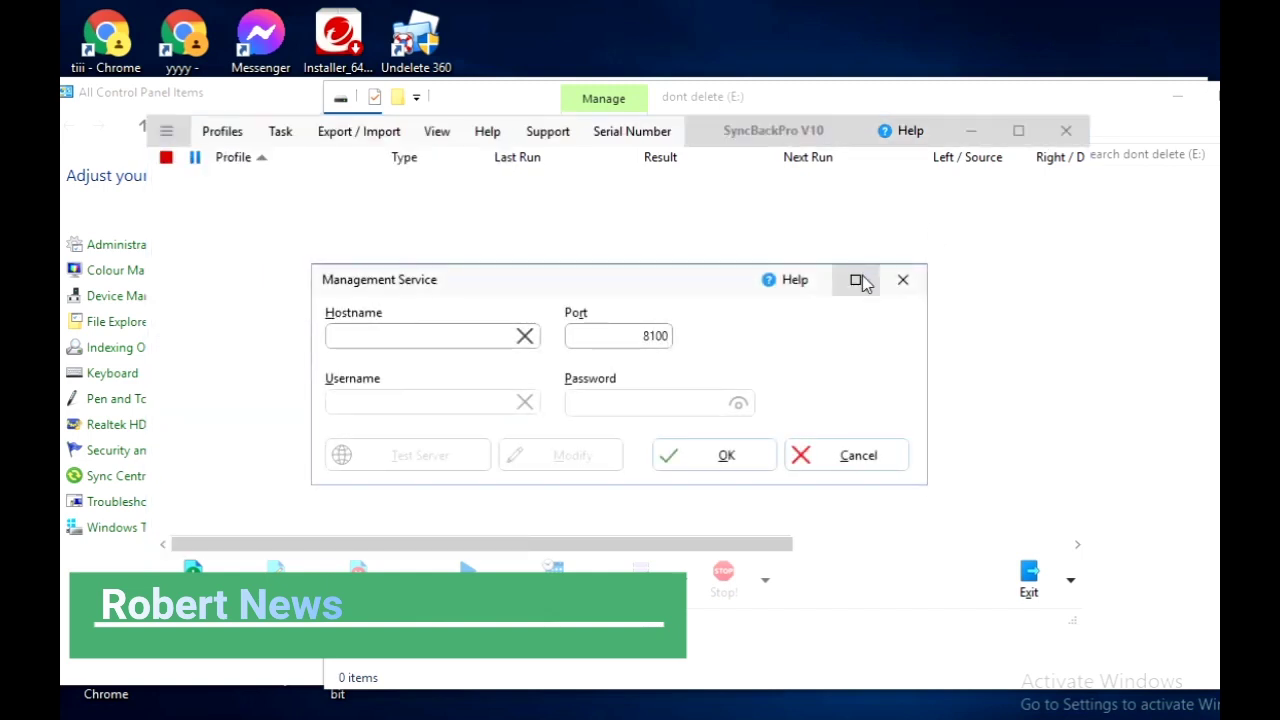
click(893, 287)
click(168, 132)
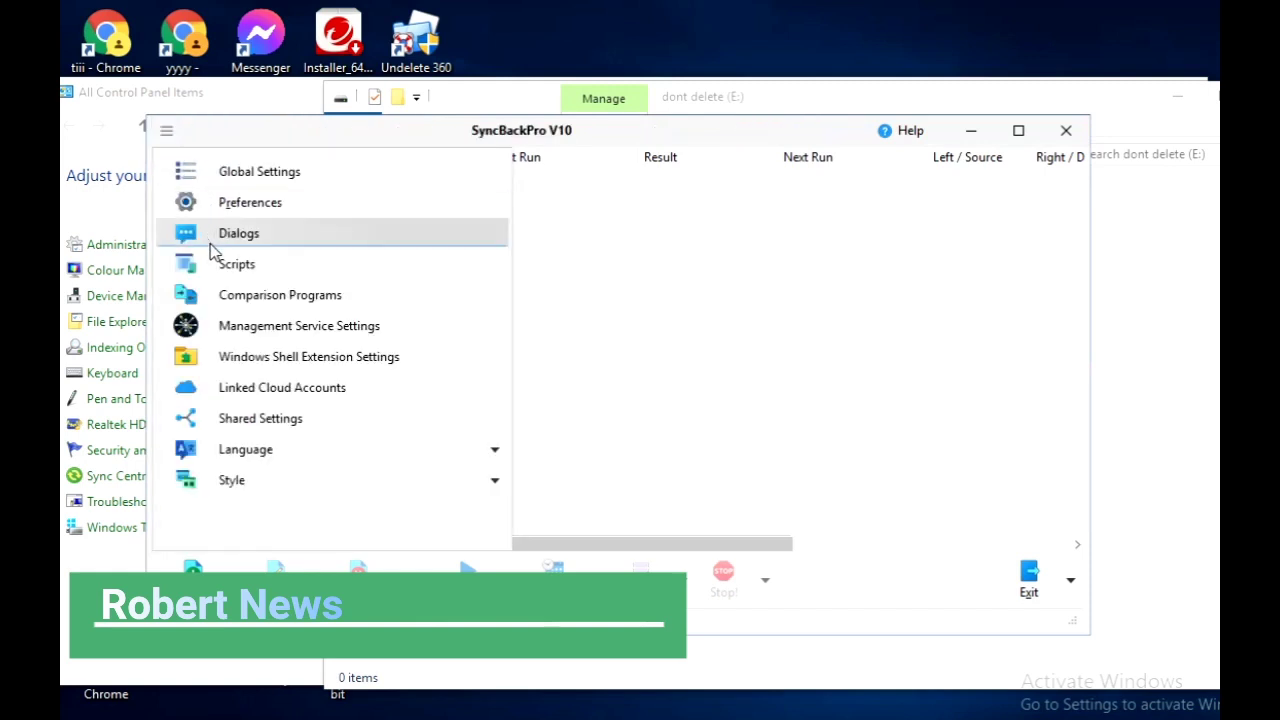
click(220, 209)
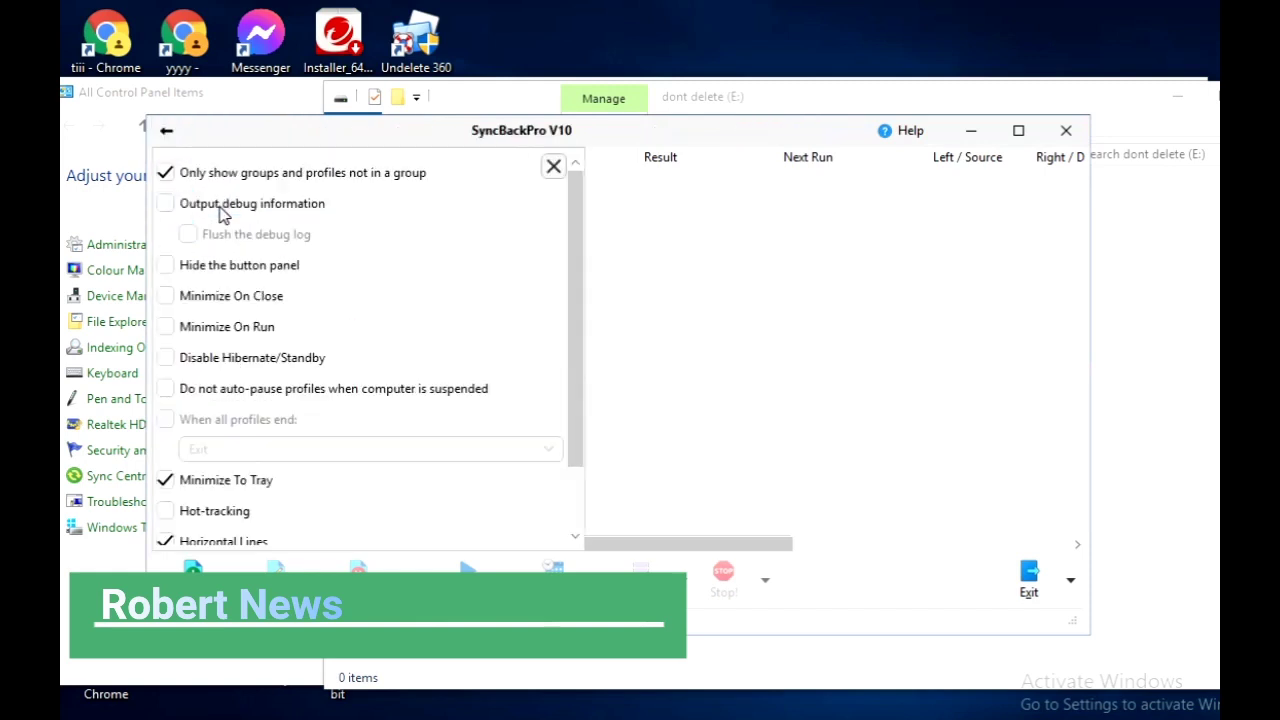
click(553, 166)
click(166, 131)
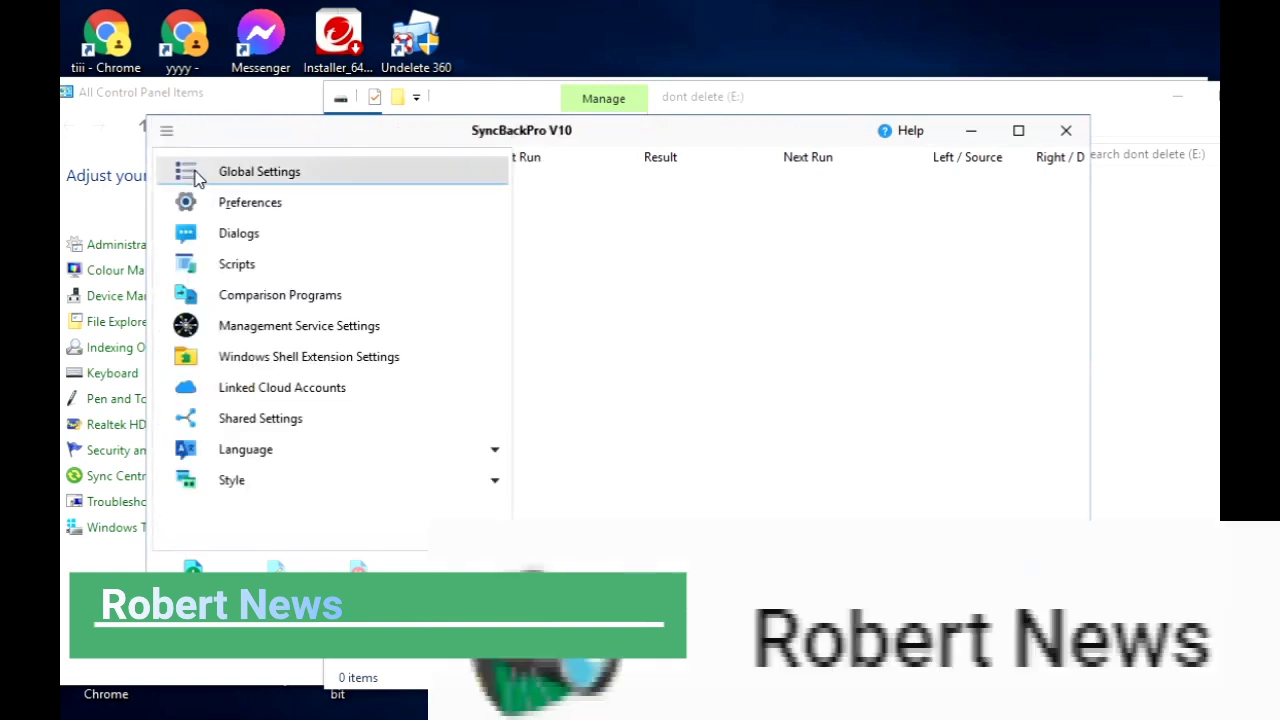
click(240, 482)
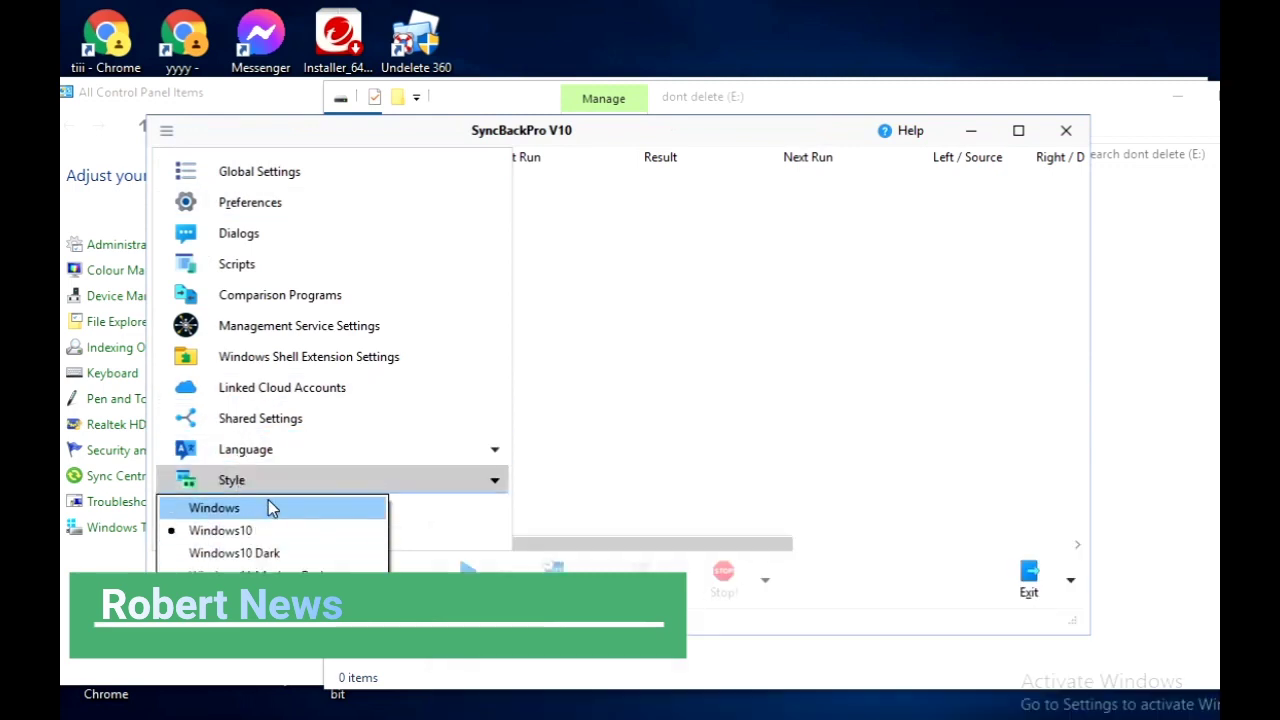
click(757, 463)
click(232, 563)
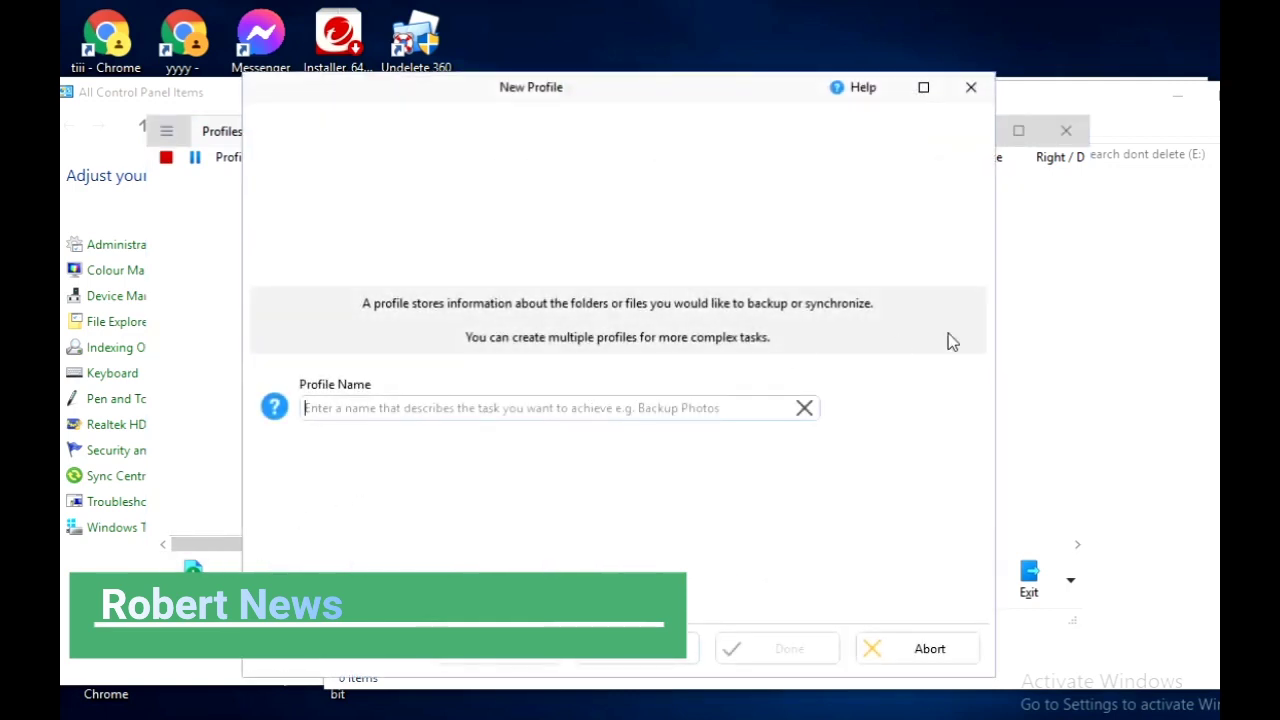
Name the new profile 'robert news' and continue to the profile type choice.
text(robert news)
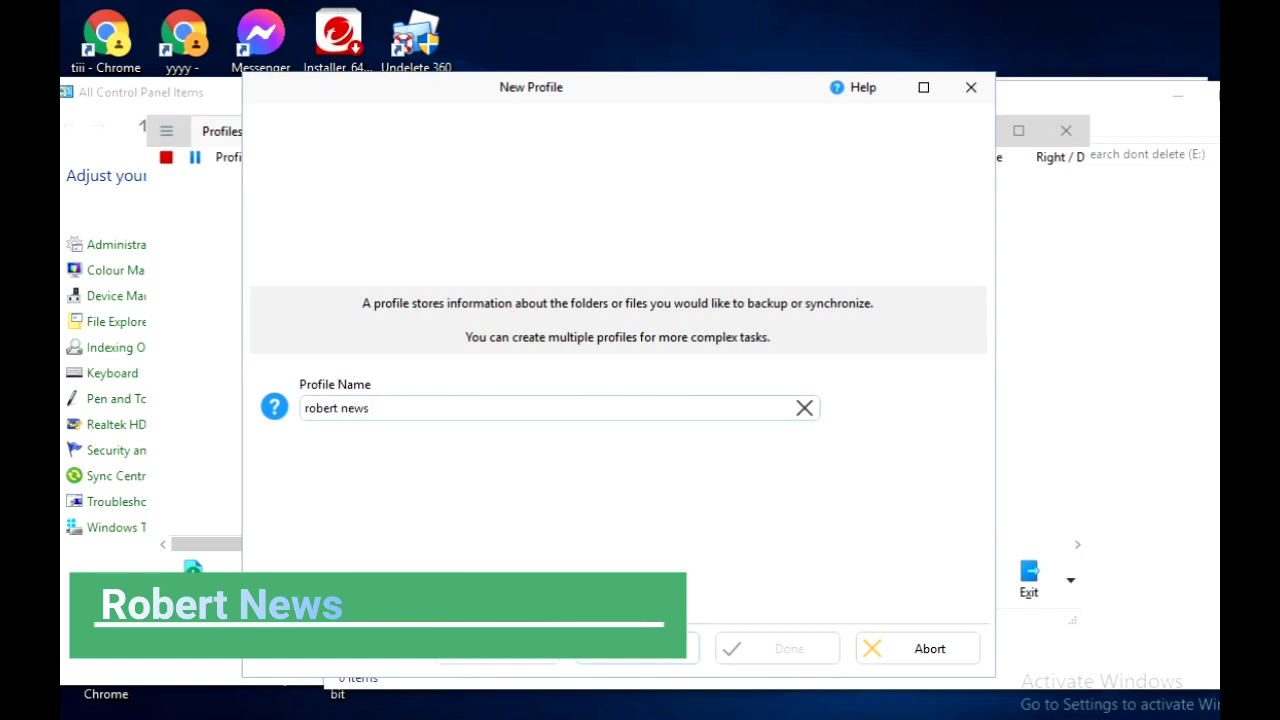
click(658, 658)
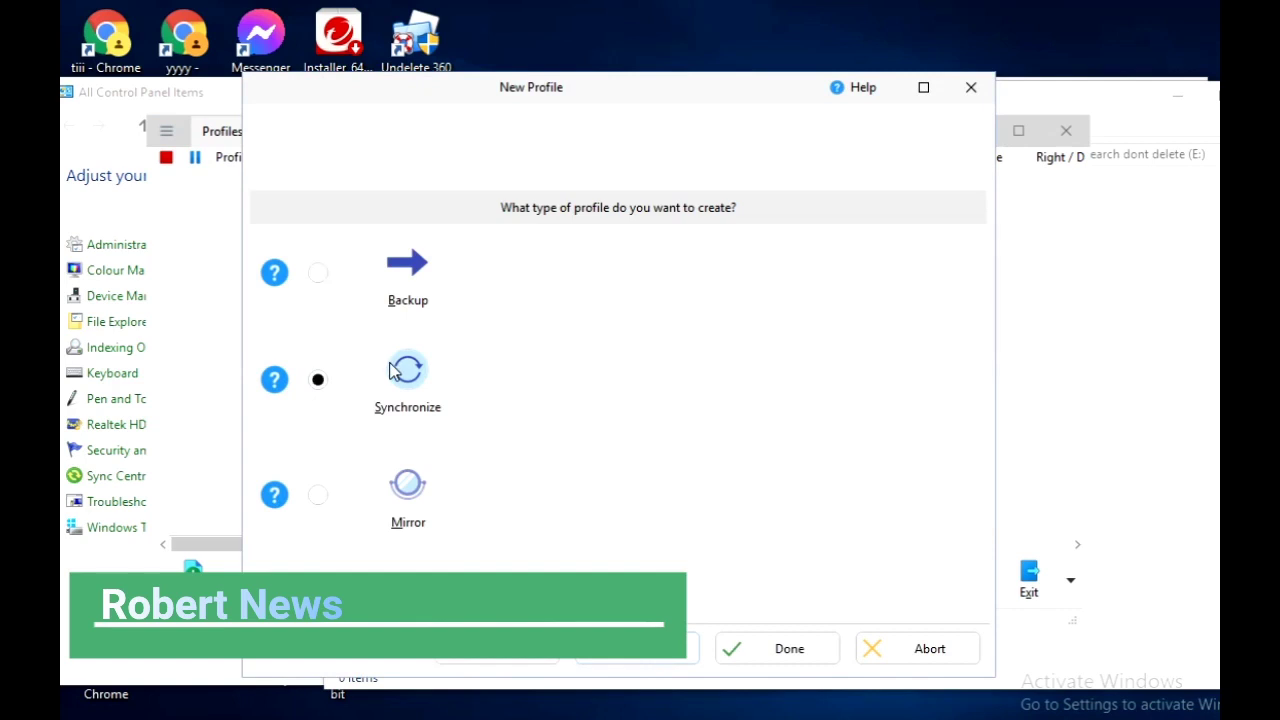
Browse the location types for both sides, then return to the profile type choice.
click(681, 660)
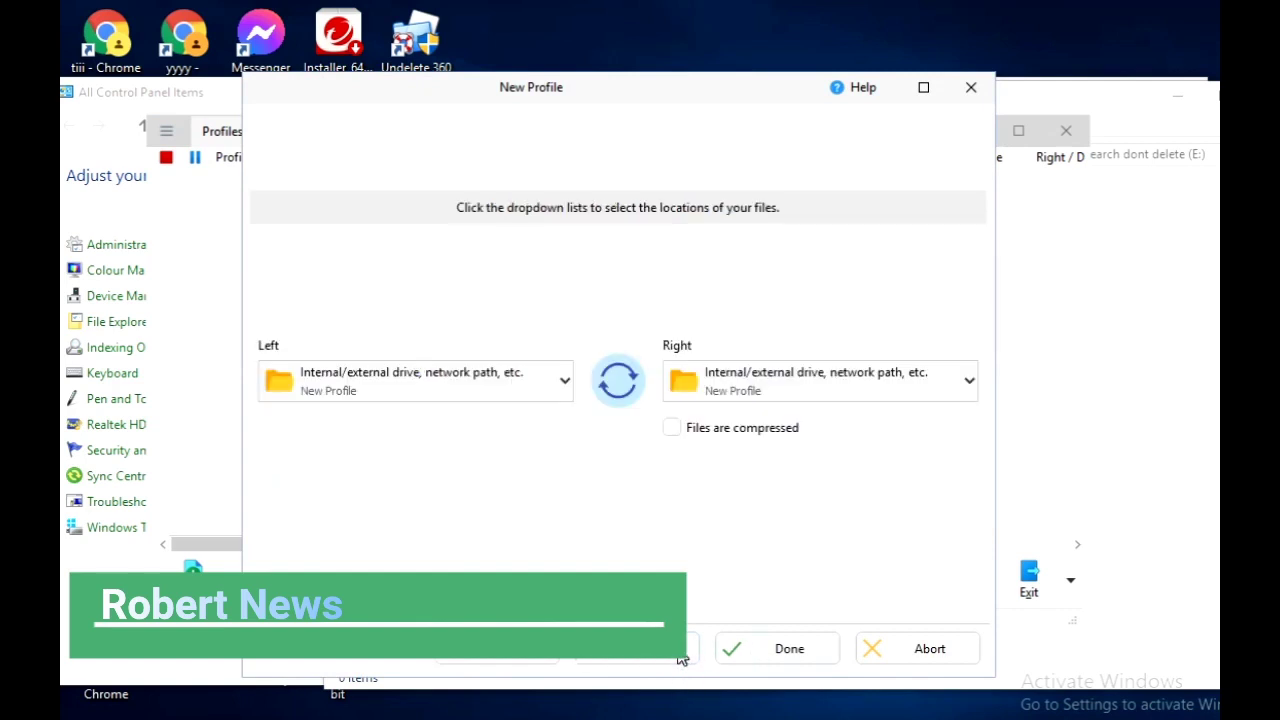
click(529, 382)
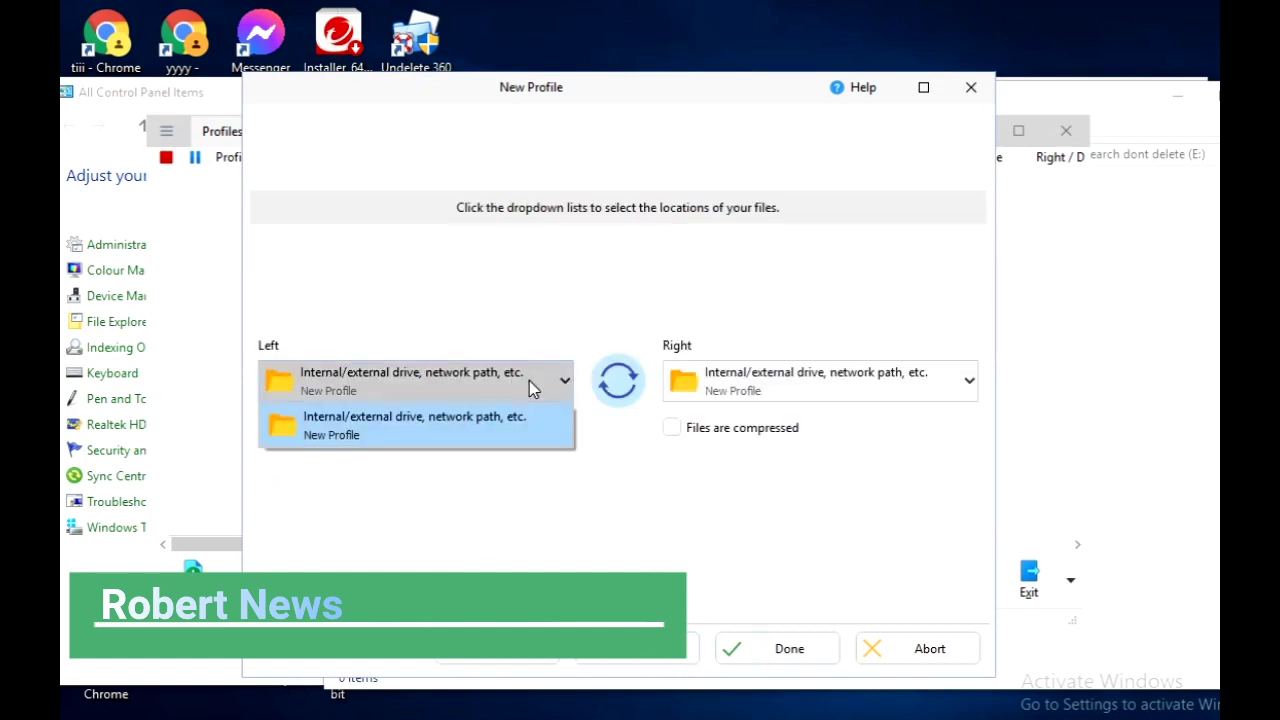
click(760, 398)
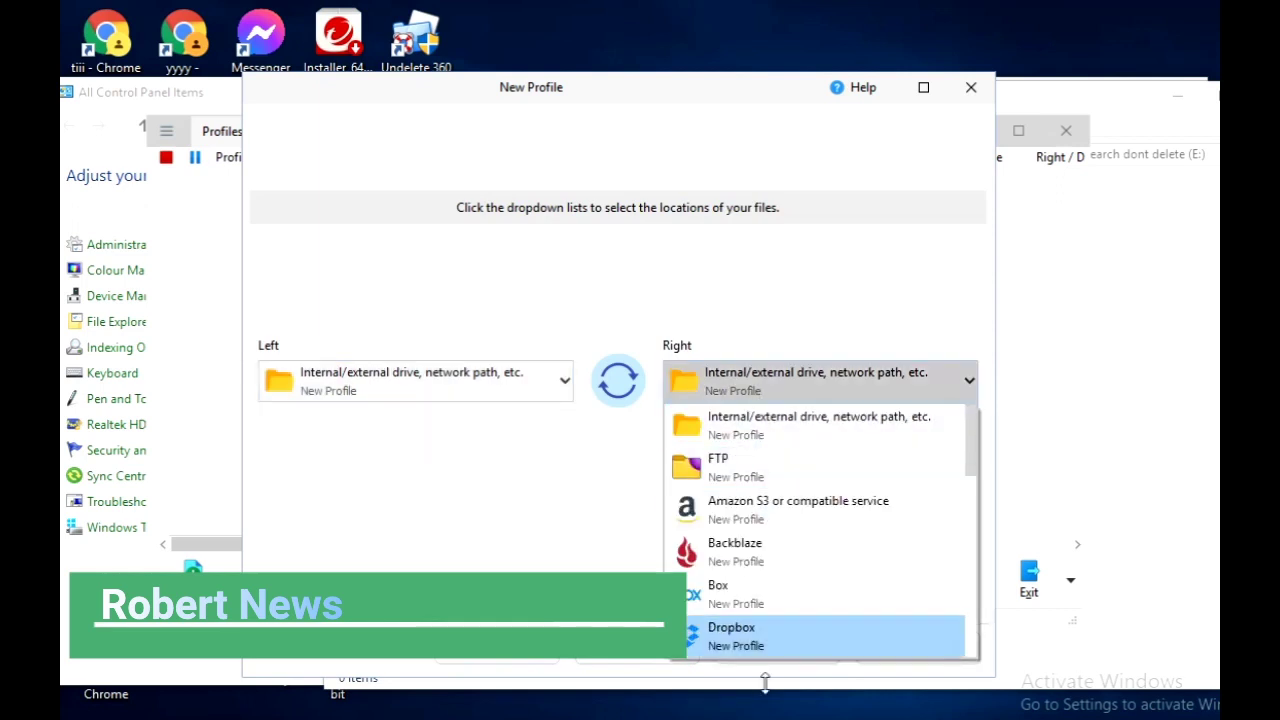
scroll(792, 548, down, 2)
scroll(792, 542, down, 6)
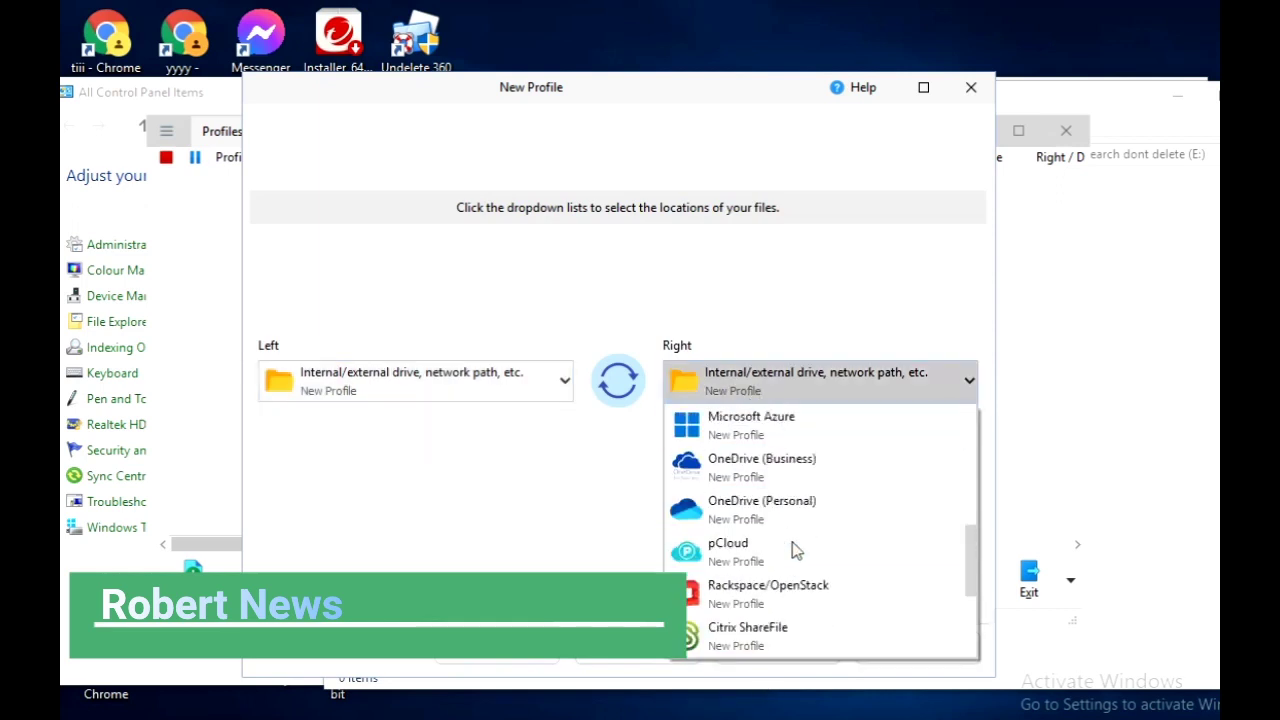
click(530, 662)
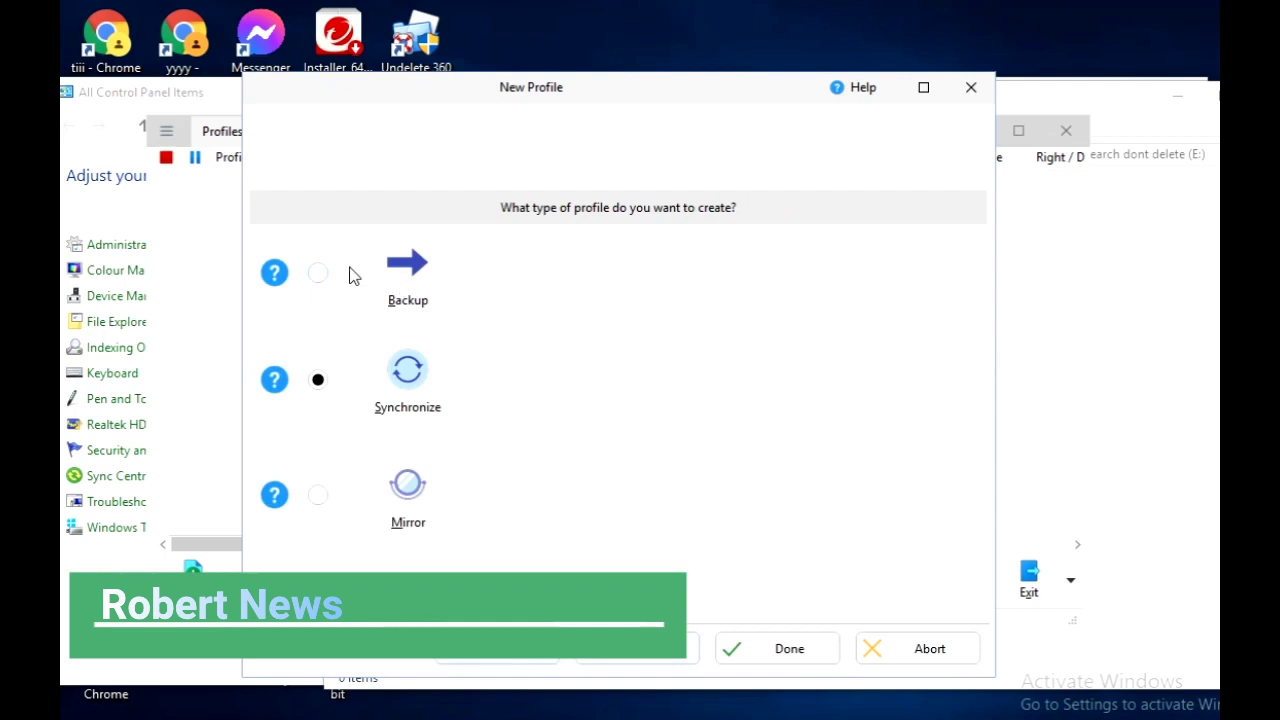
Make the profile a Backup and keep Internal/external drive as the source.
click(318, 274)
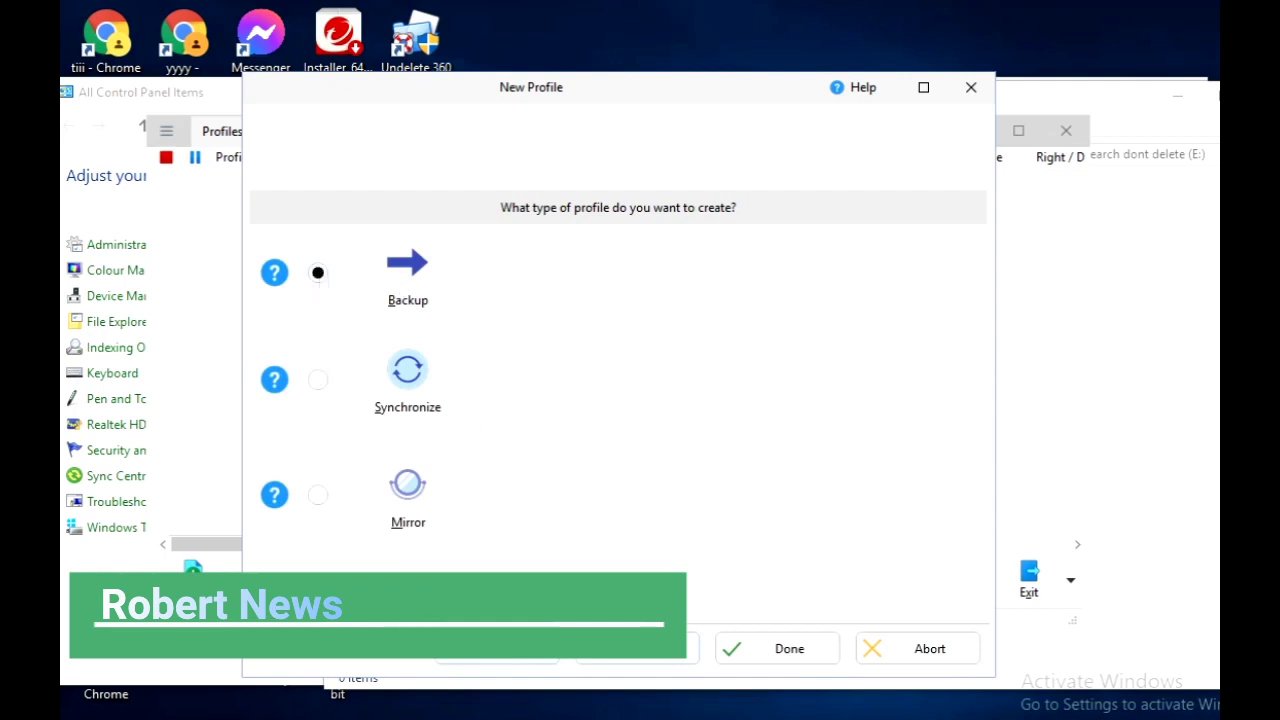
click(661, 657)
click(529, 375)
scroll(445, 440, down, 3)
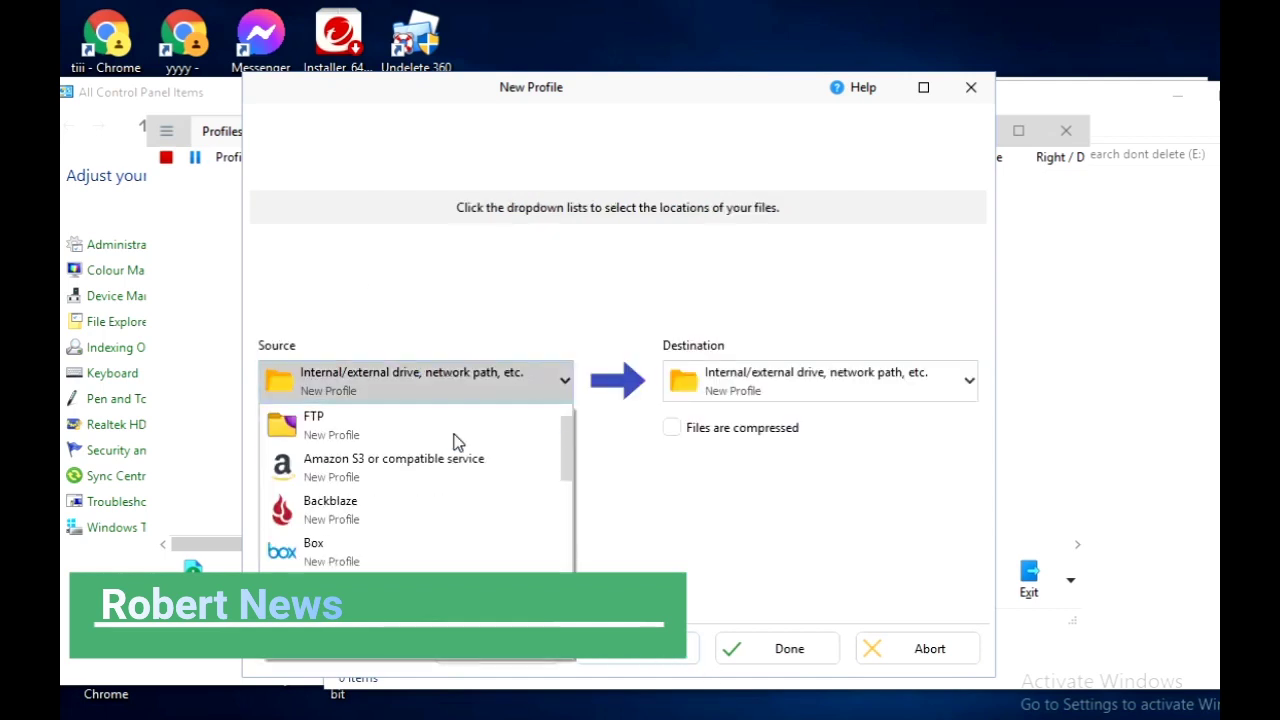
scroll(452, 450, down, 4)
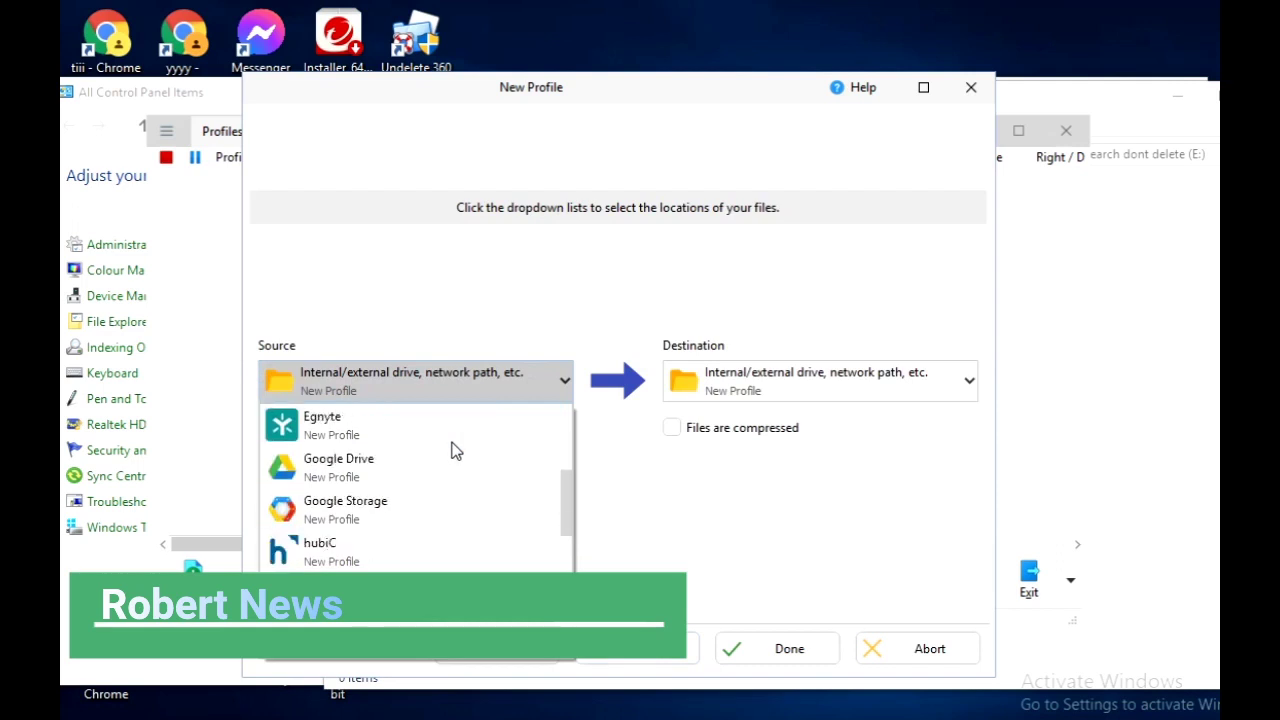
scroll(457, 440, down, 2)
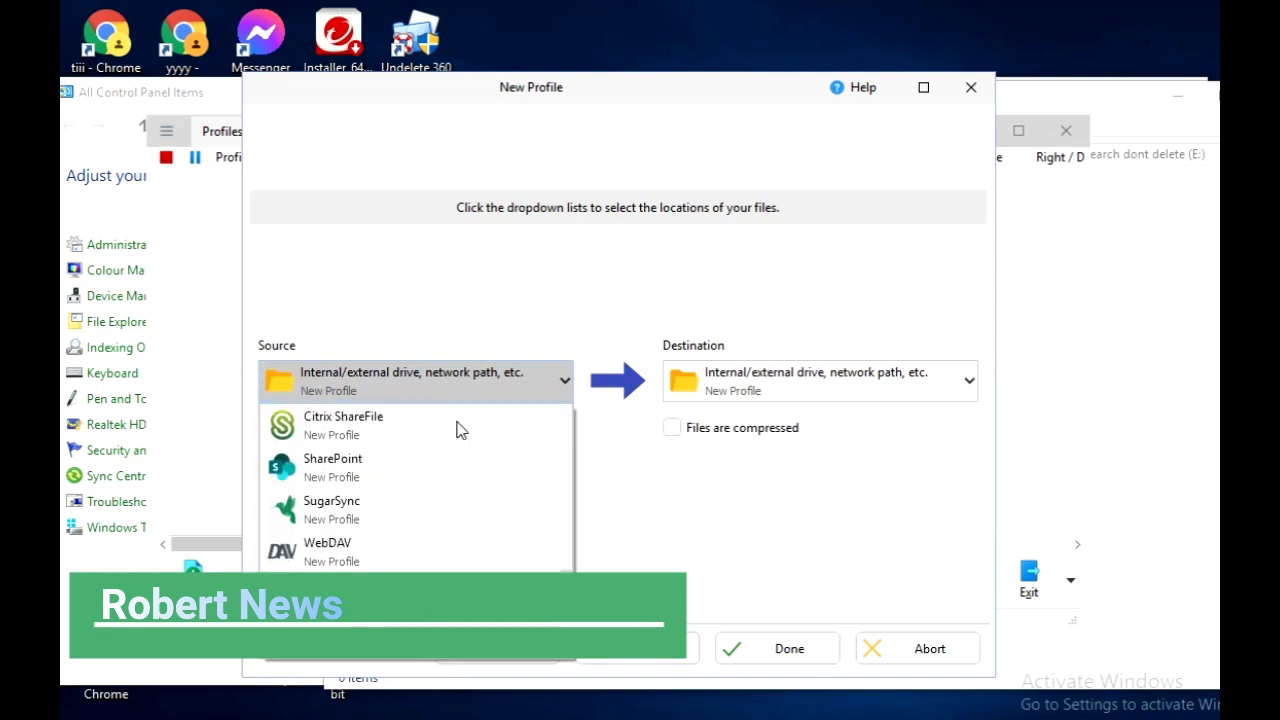
scroll(455, 431, up, 3)
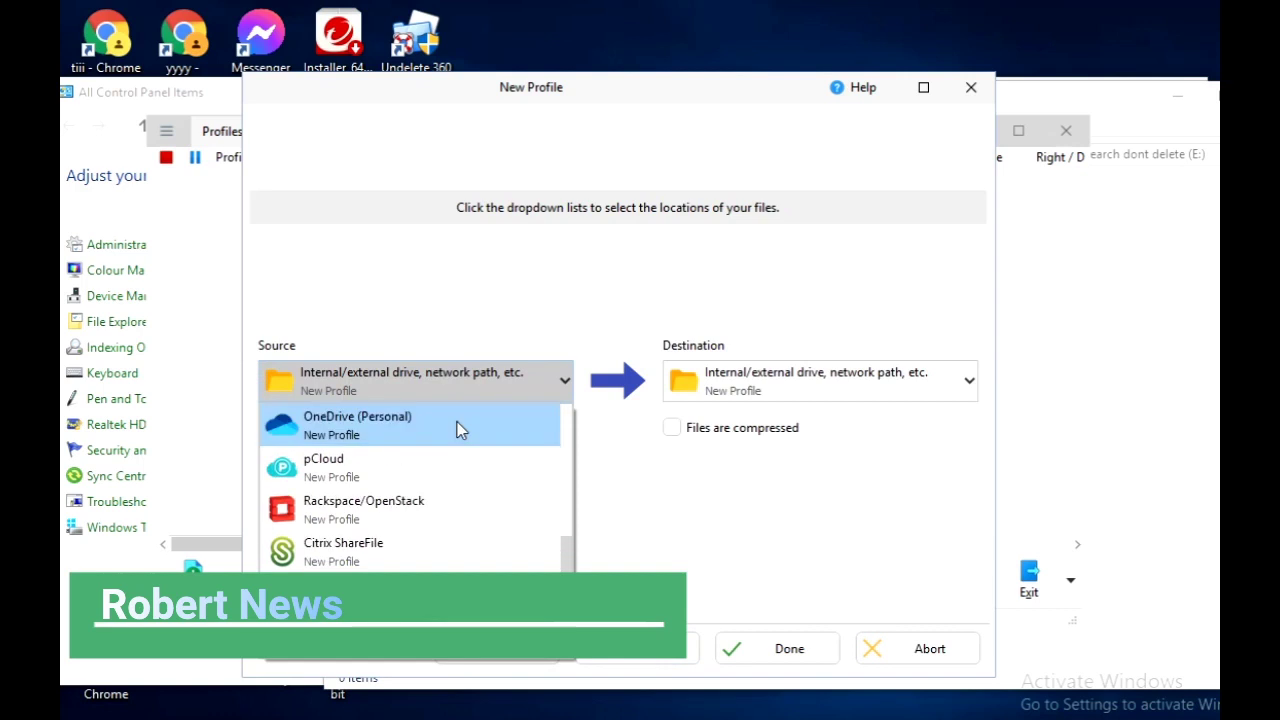
click(454, 395)
Keep Internal/external drive as the destination and finish creating the profile.
click(726, 390)
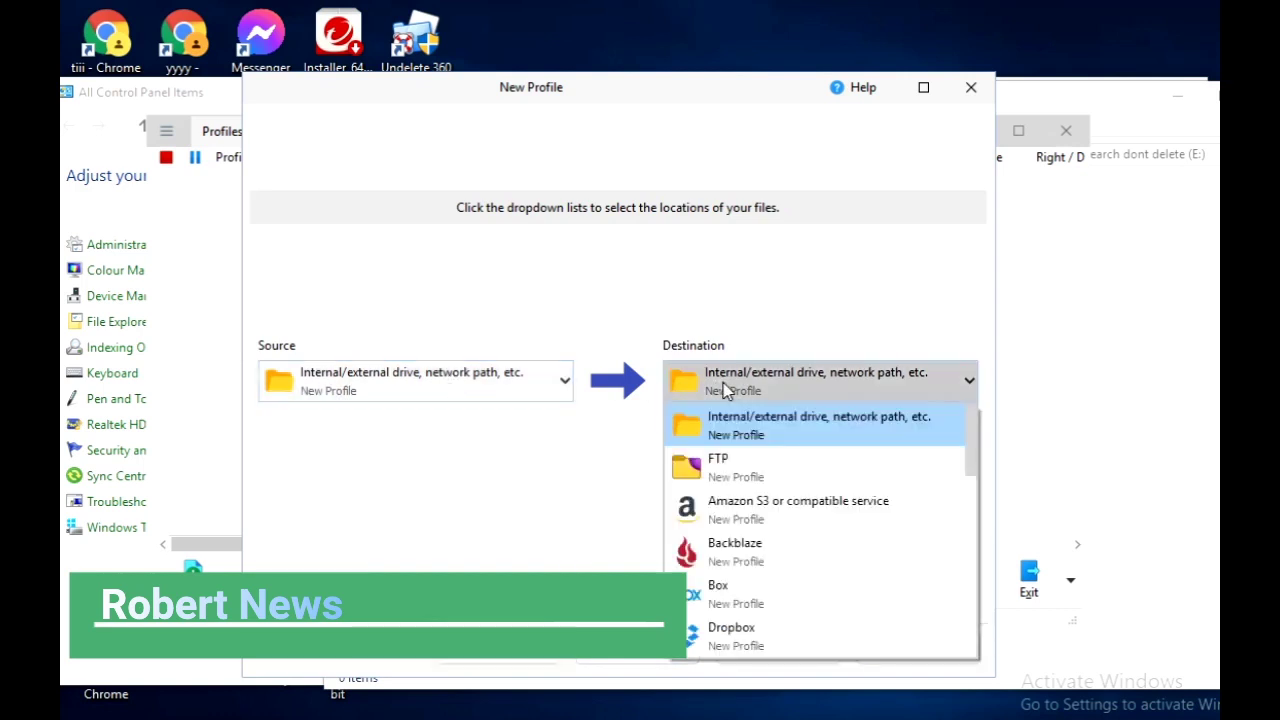
scroll(866, 578, down, 4)
scroll(868, 578, down, 4)
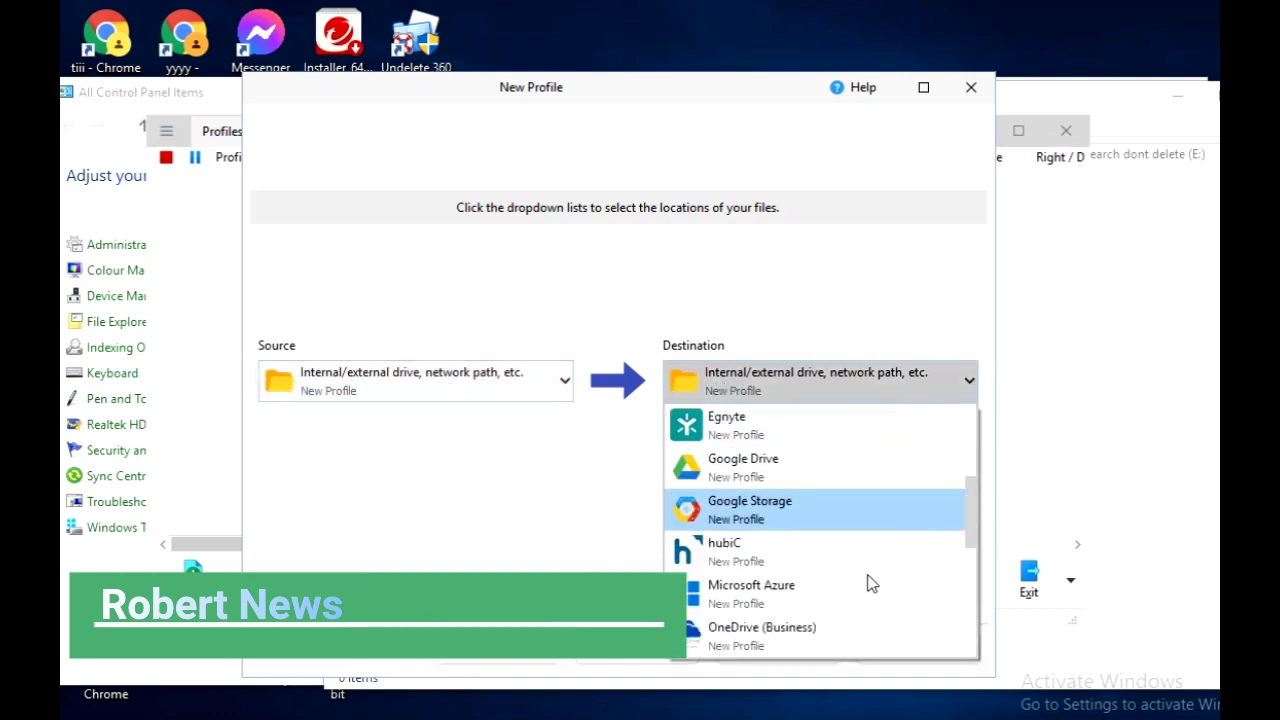
scroll(868, 583, up, 3)
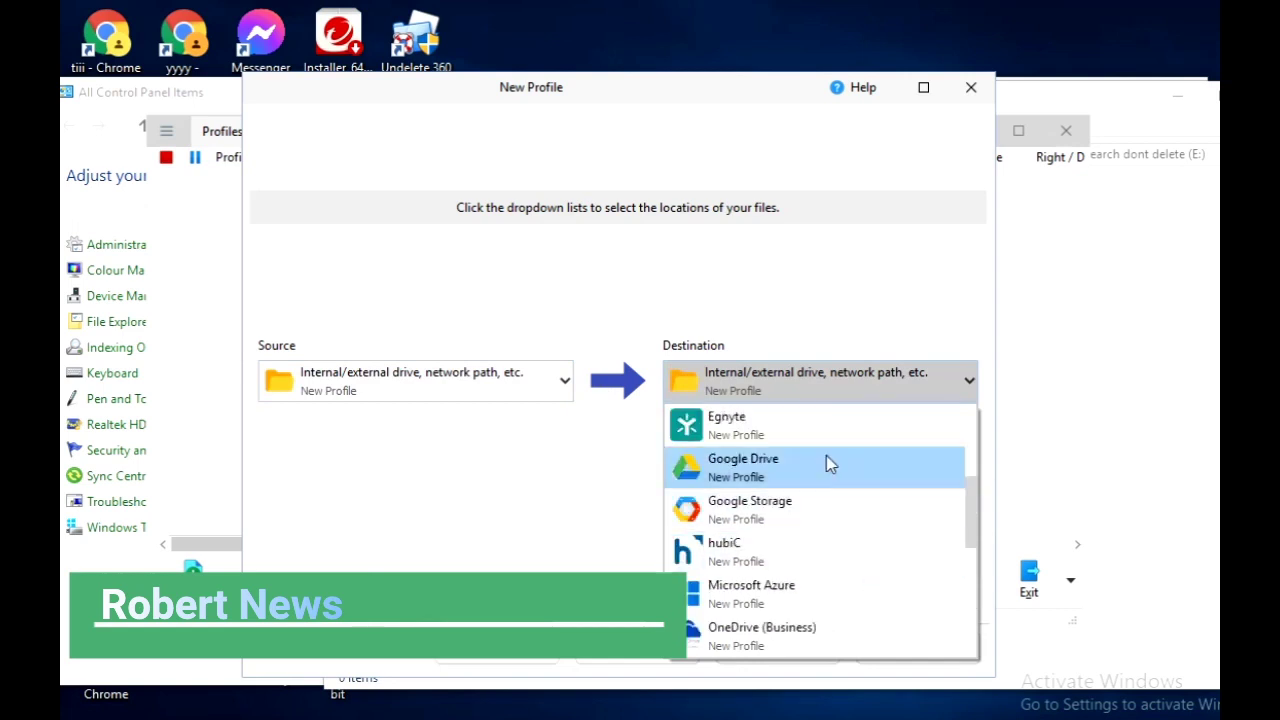
click(814, 374)
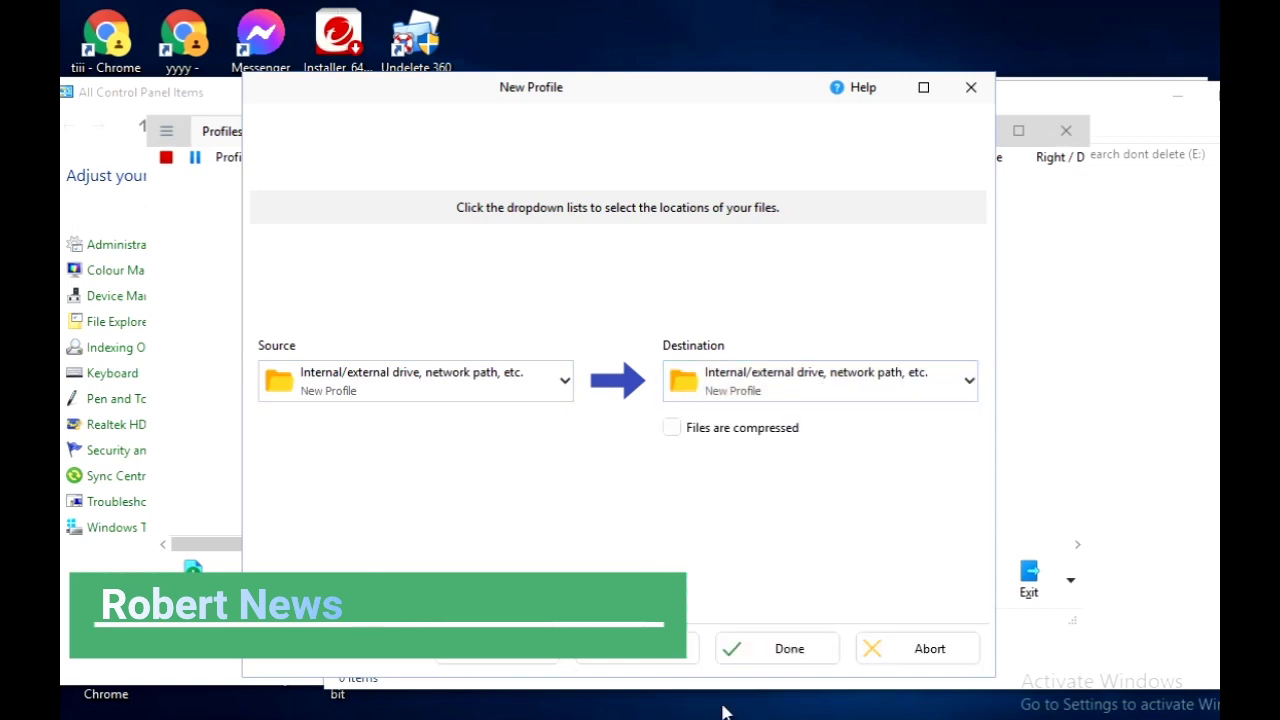
click(765, 650)
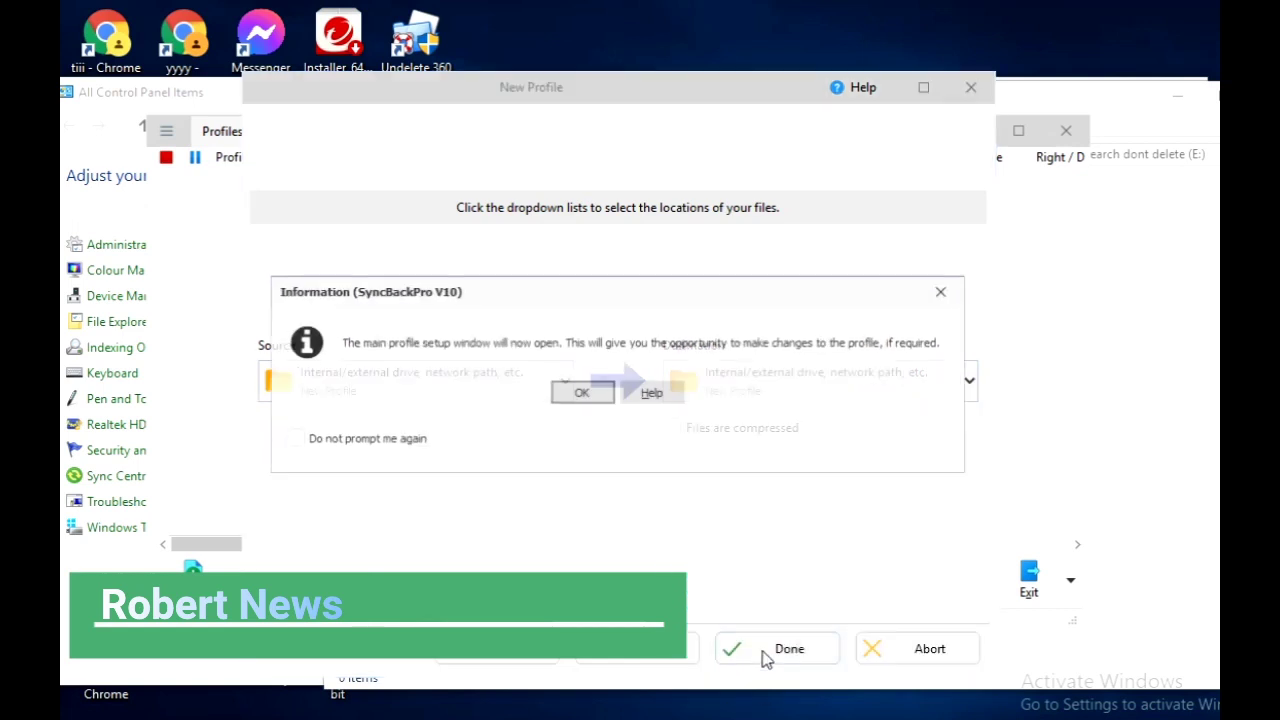
Open profile setup and set the source to the robert news folder on the Desktop.
click(584, 396)
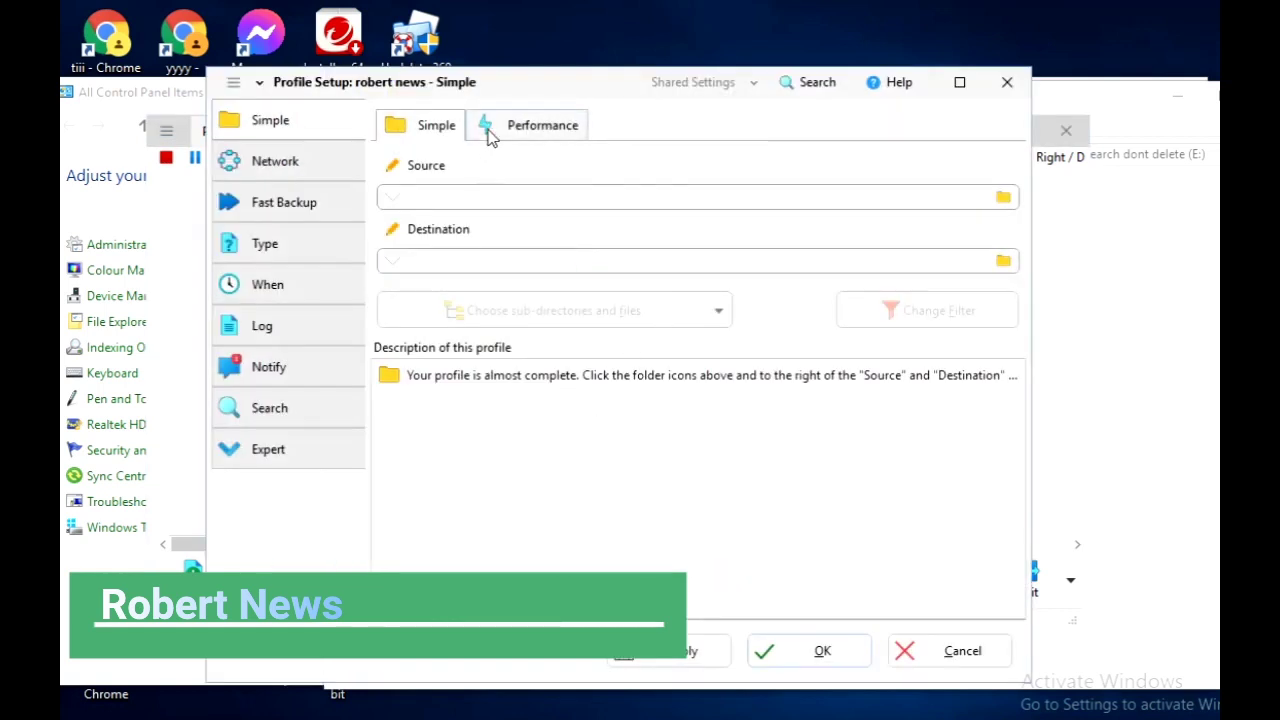
click(1003, 197)
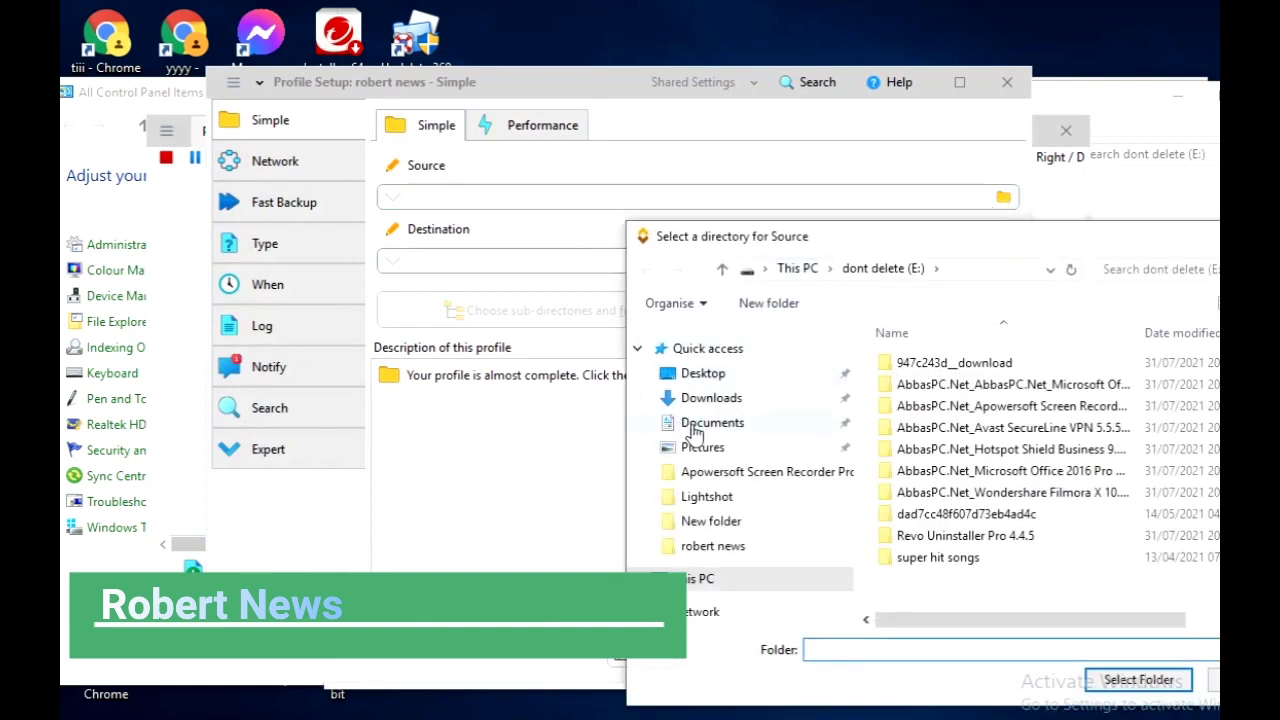
click(703, 373)
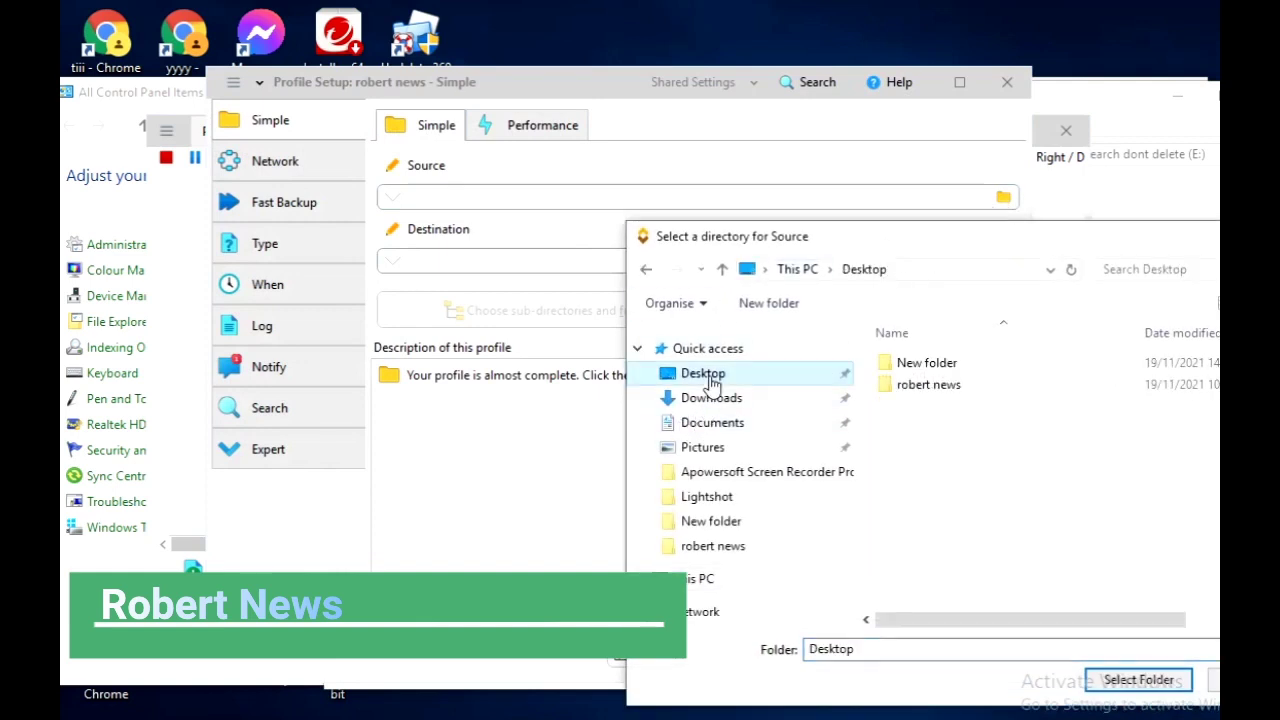
click(932, 388)
click(1137, 680)
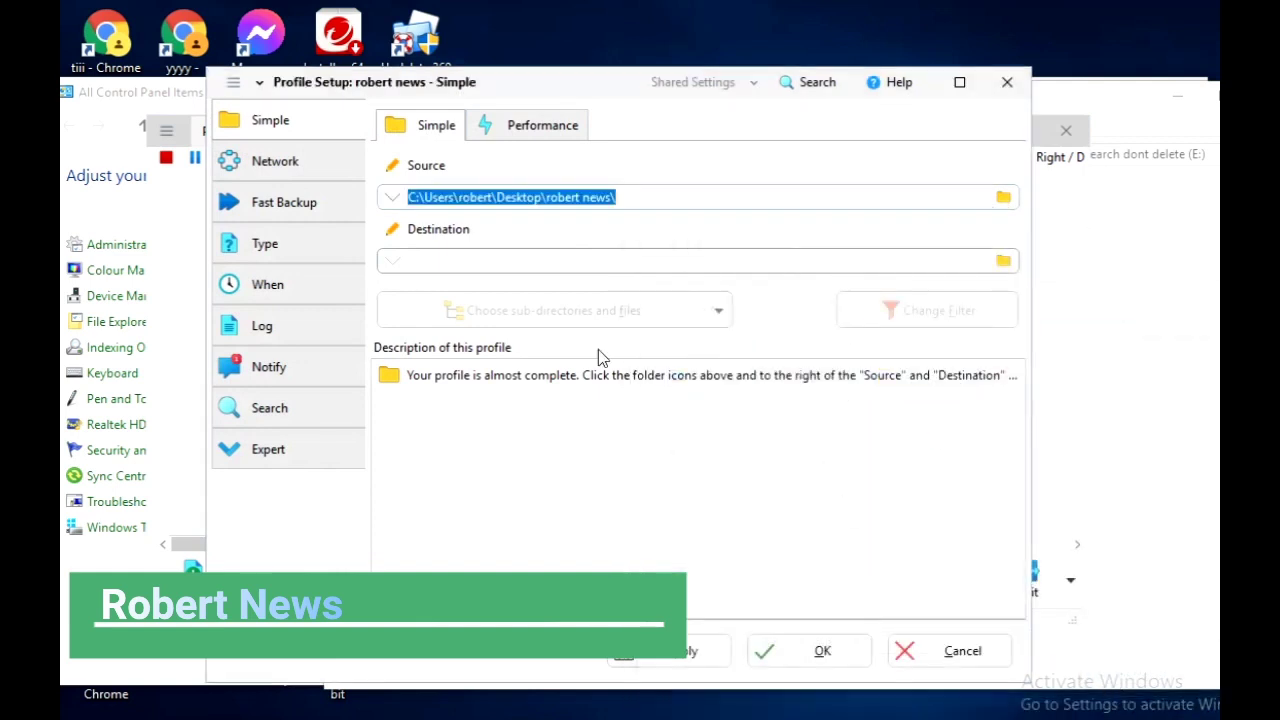
For the destination, browse to This PC's Music folder, then create and open 'New folder' there.
click(997, 267)
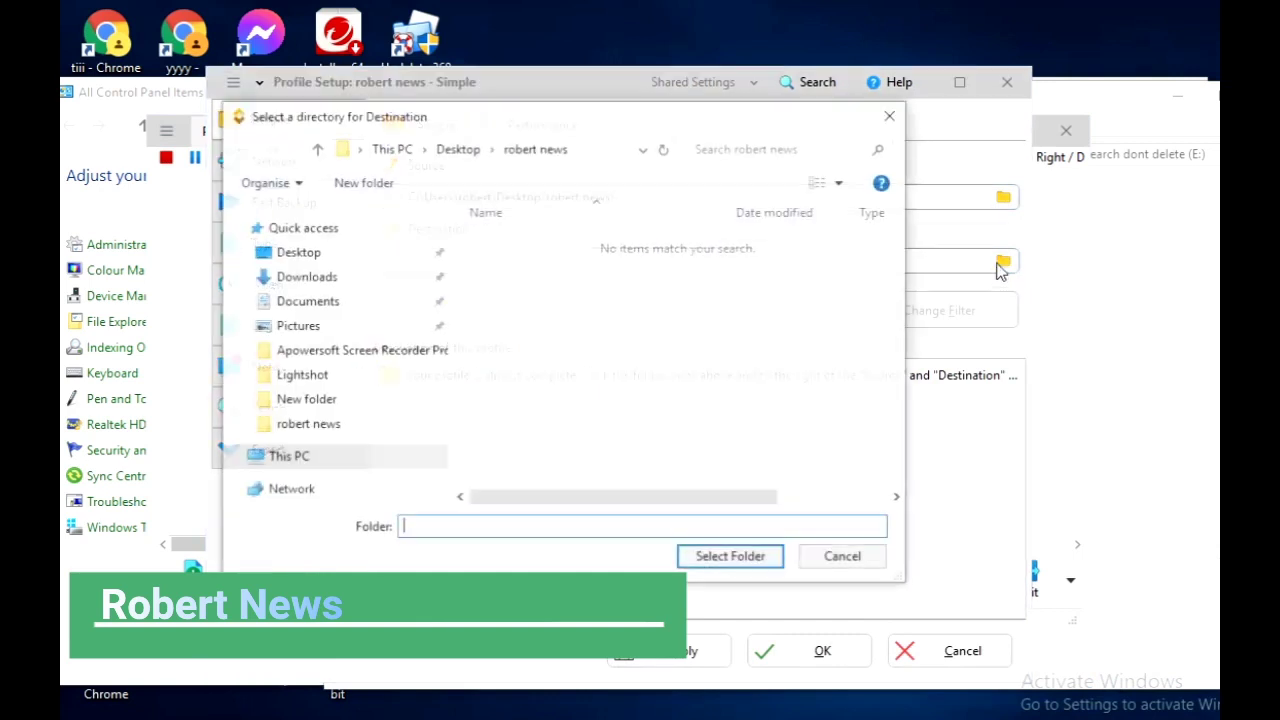
click(362, 470)
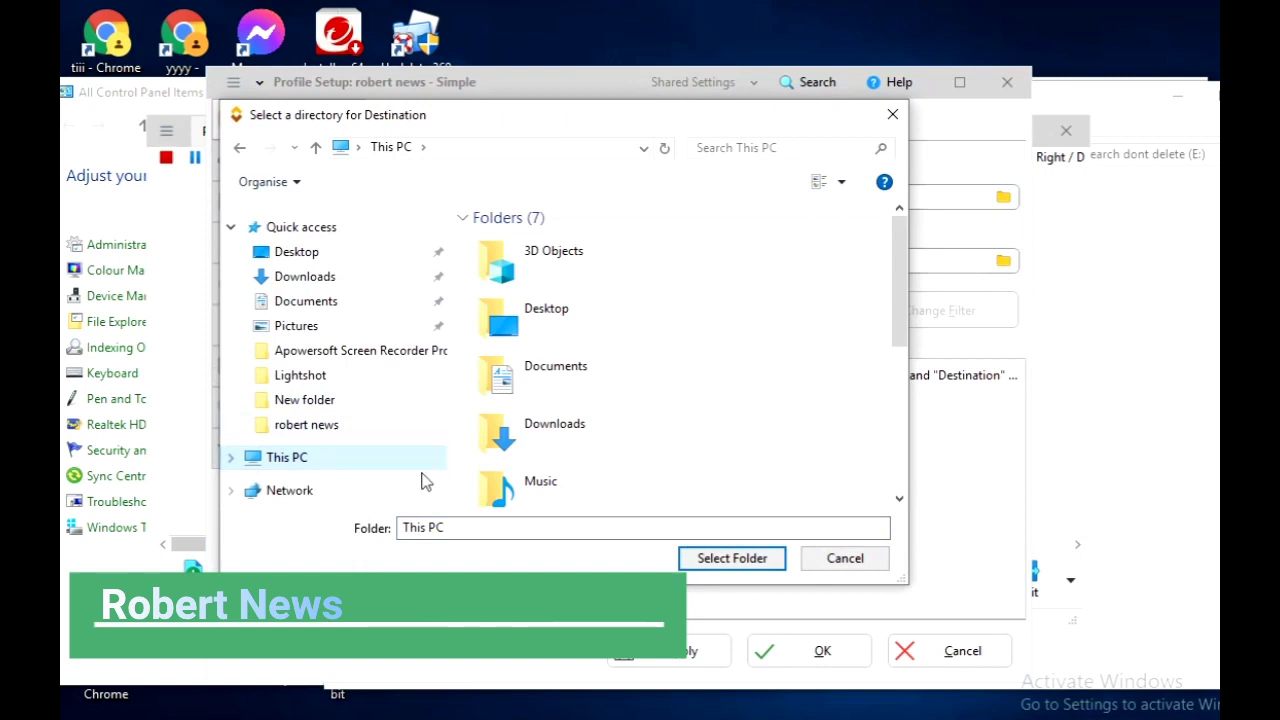
click(231, 458)
scroll(311, 457, down, 1)
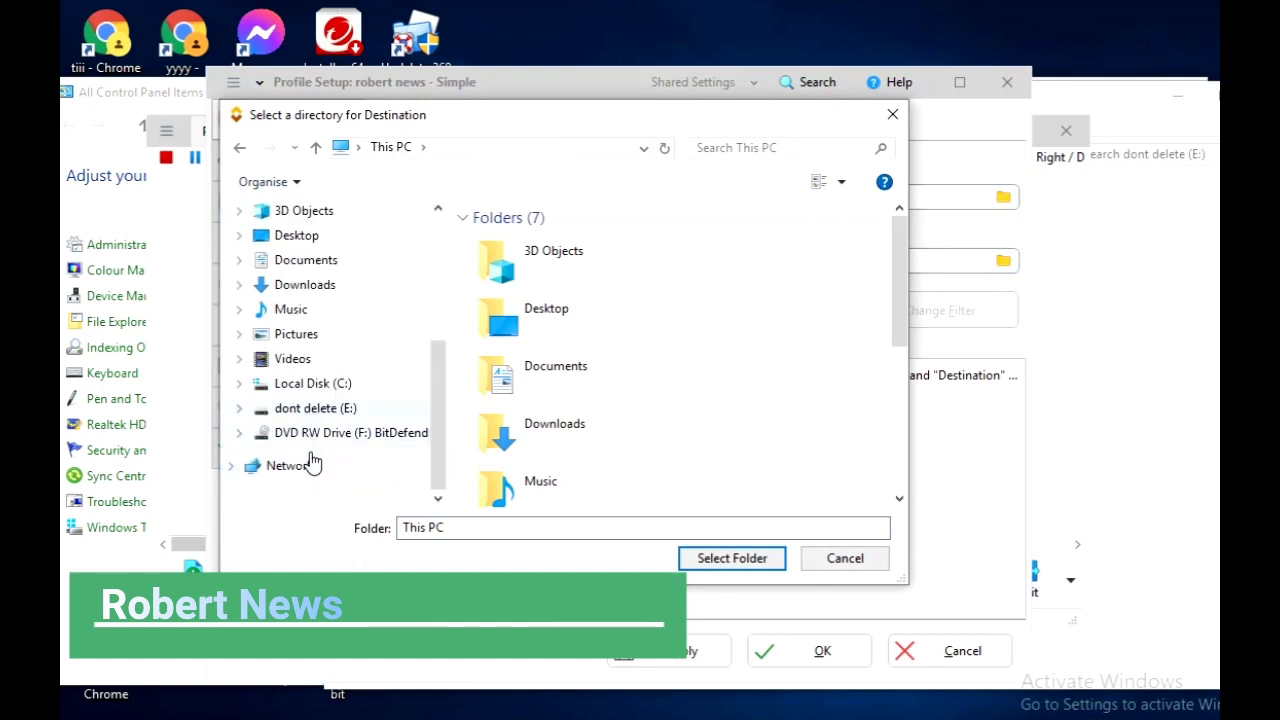
click(326, 418)
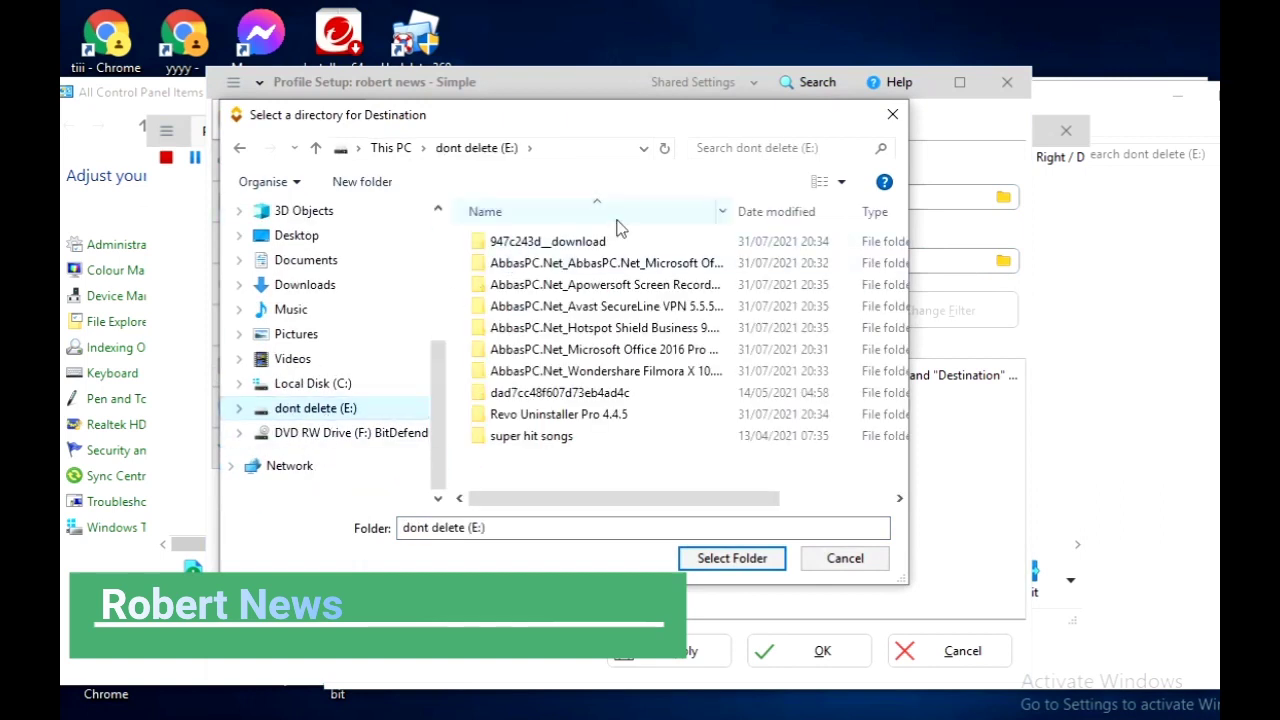
click(306, 386)
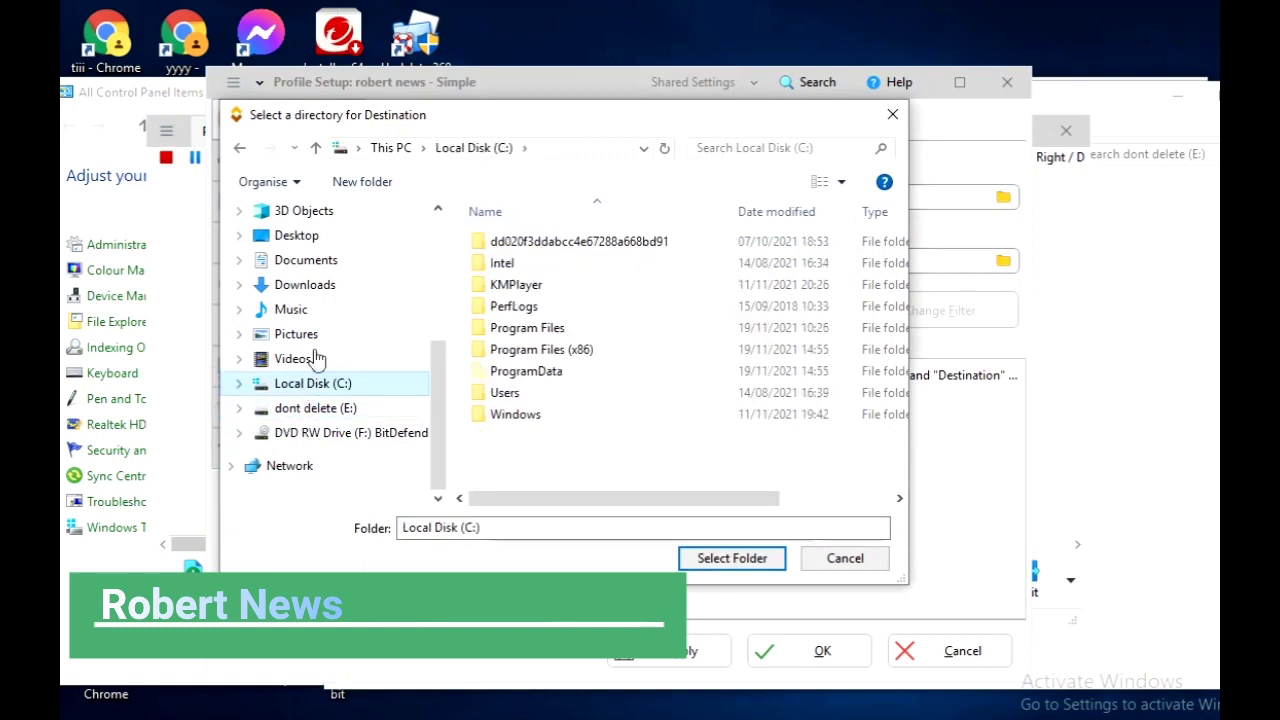
click(330, 310)
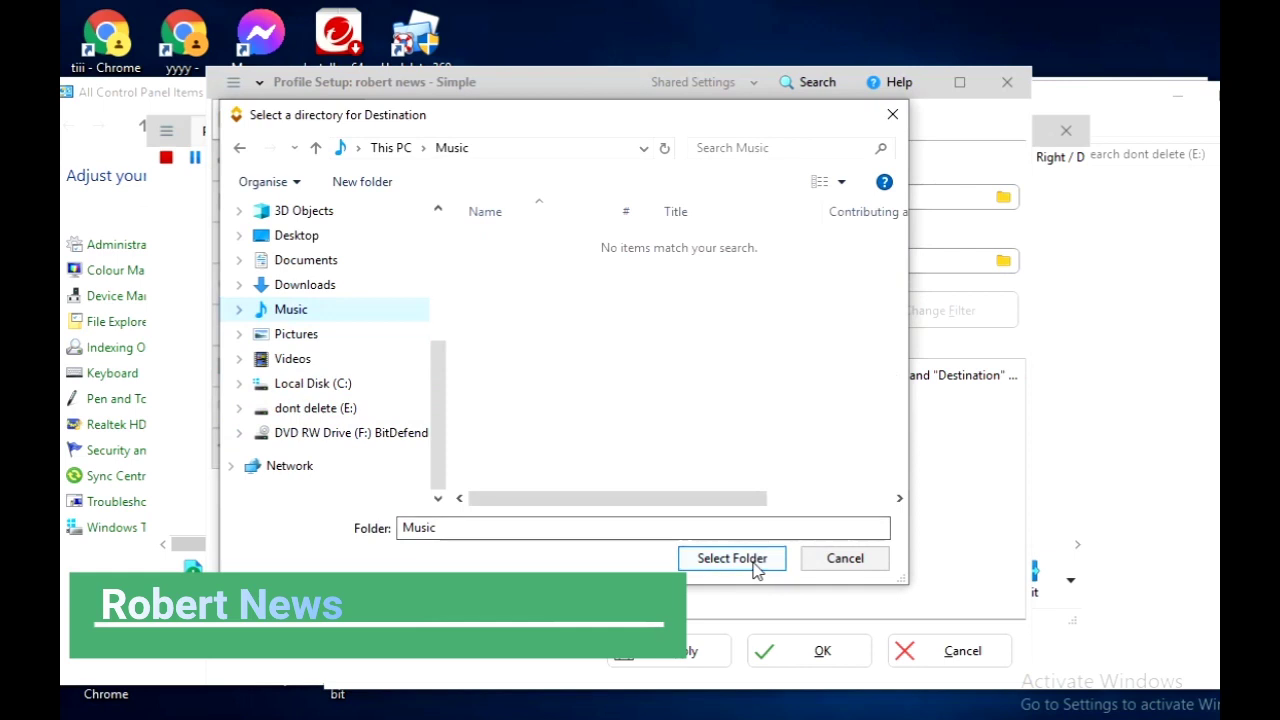
click(362, 182)
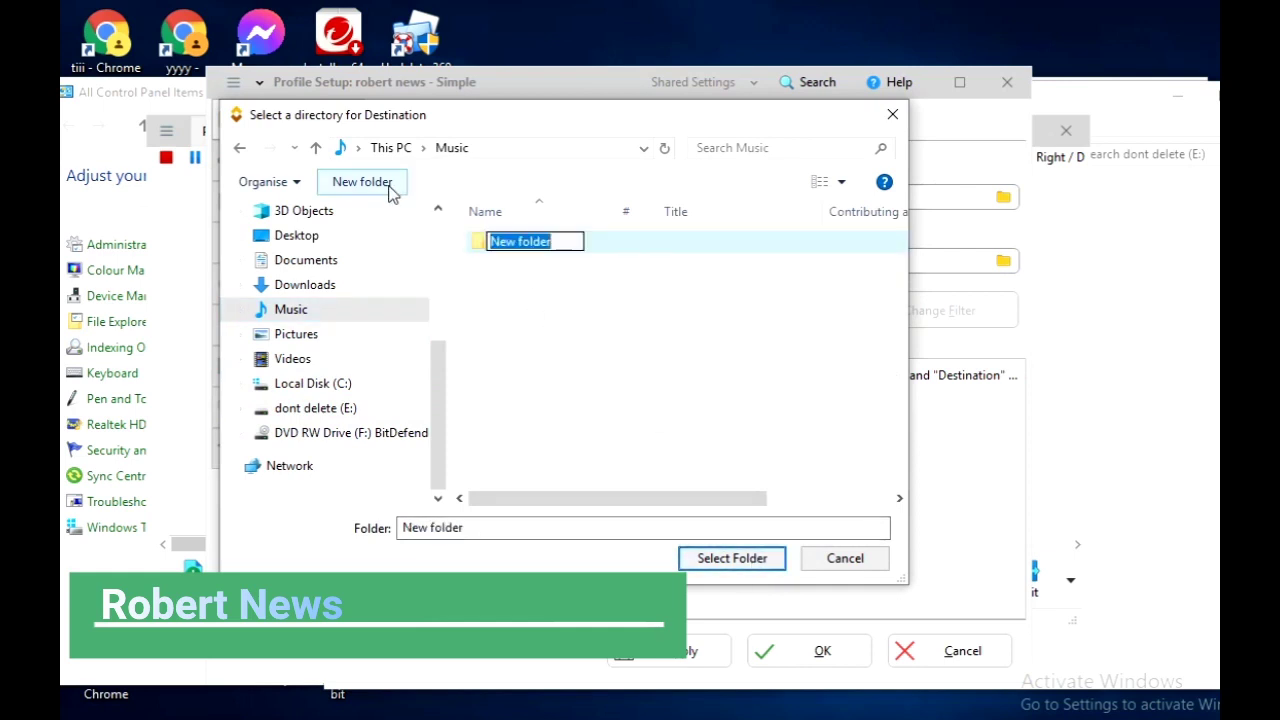
click(474, 251)
double_click(474, 251)
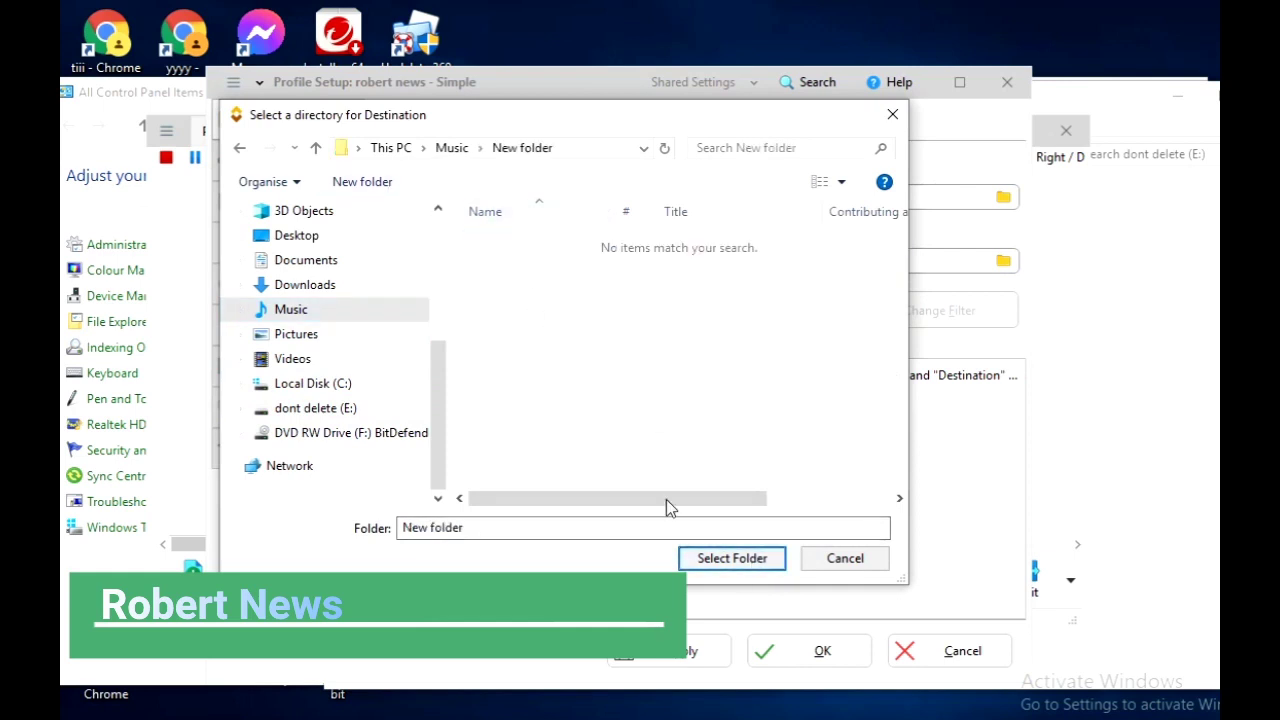
Set Music\New folder as the destination, save the profile and run a simulated backup.
click(732, 558)
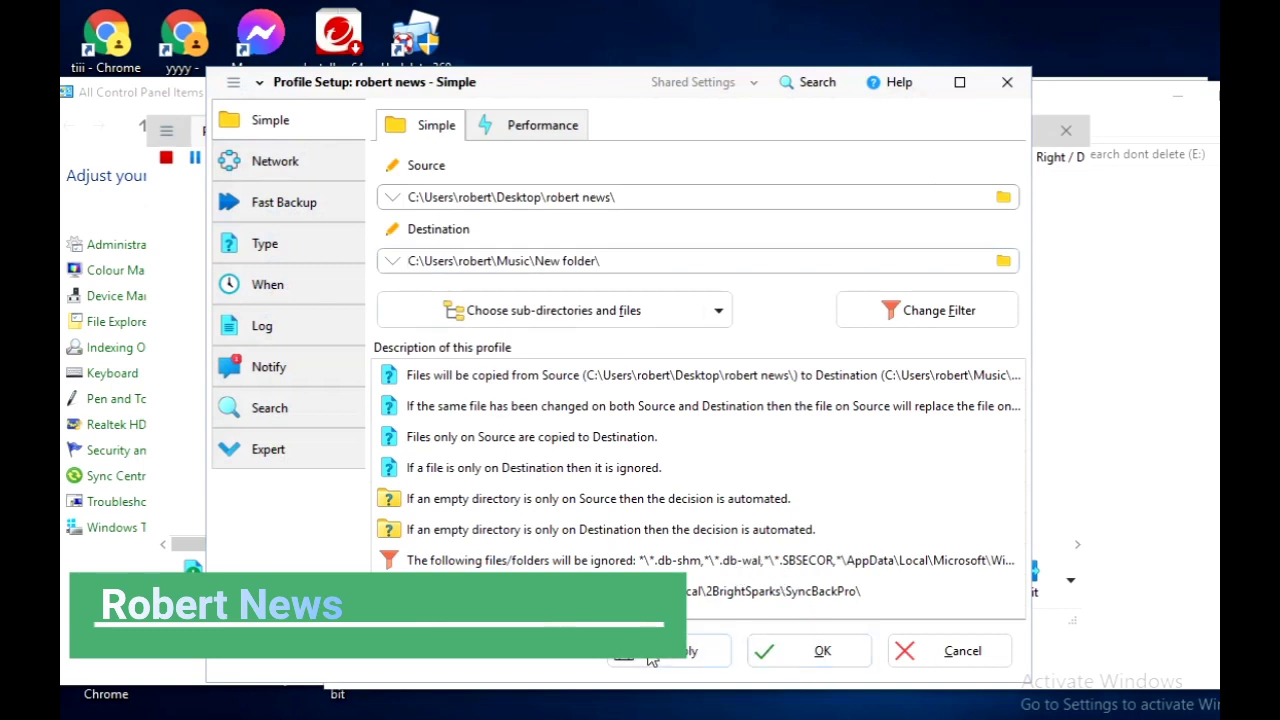
click(782, 655)
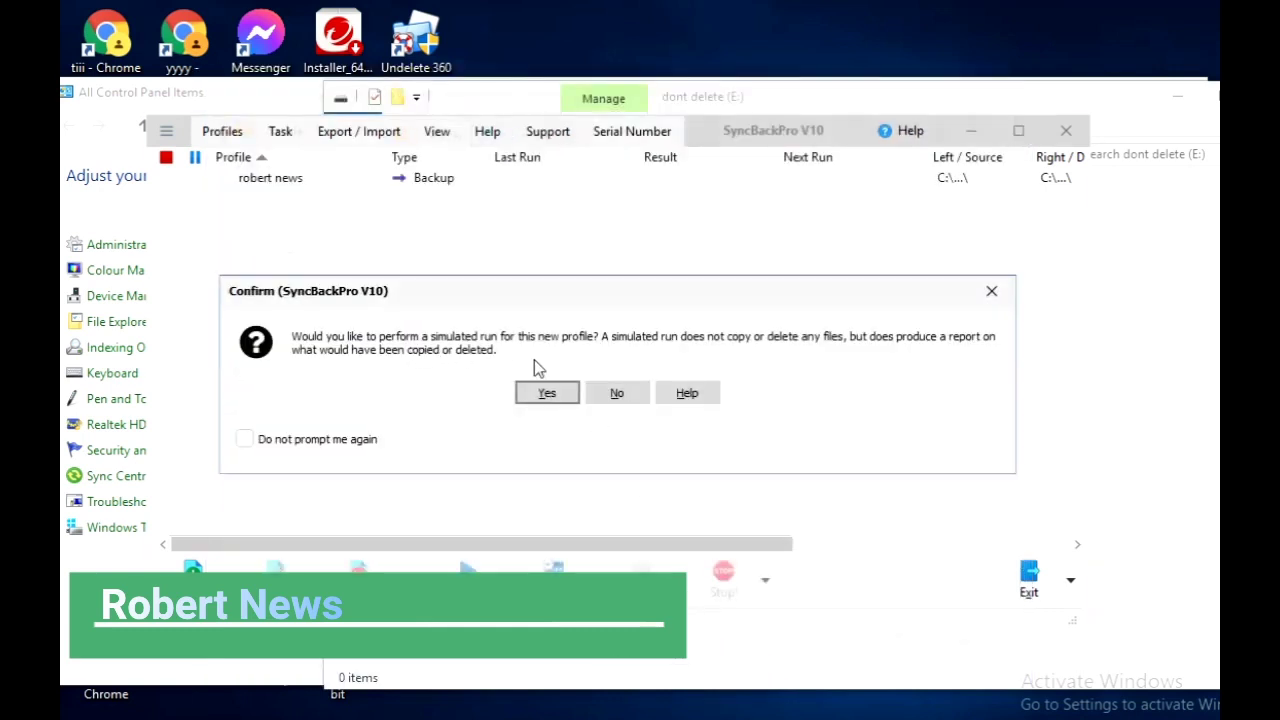
click(547, 395)
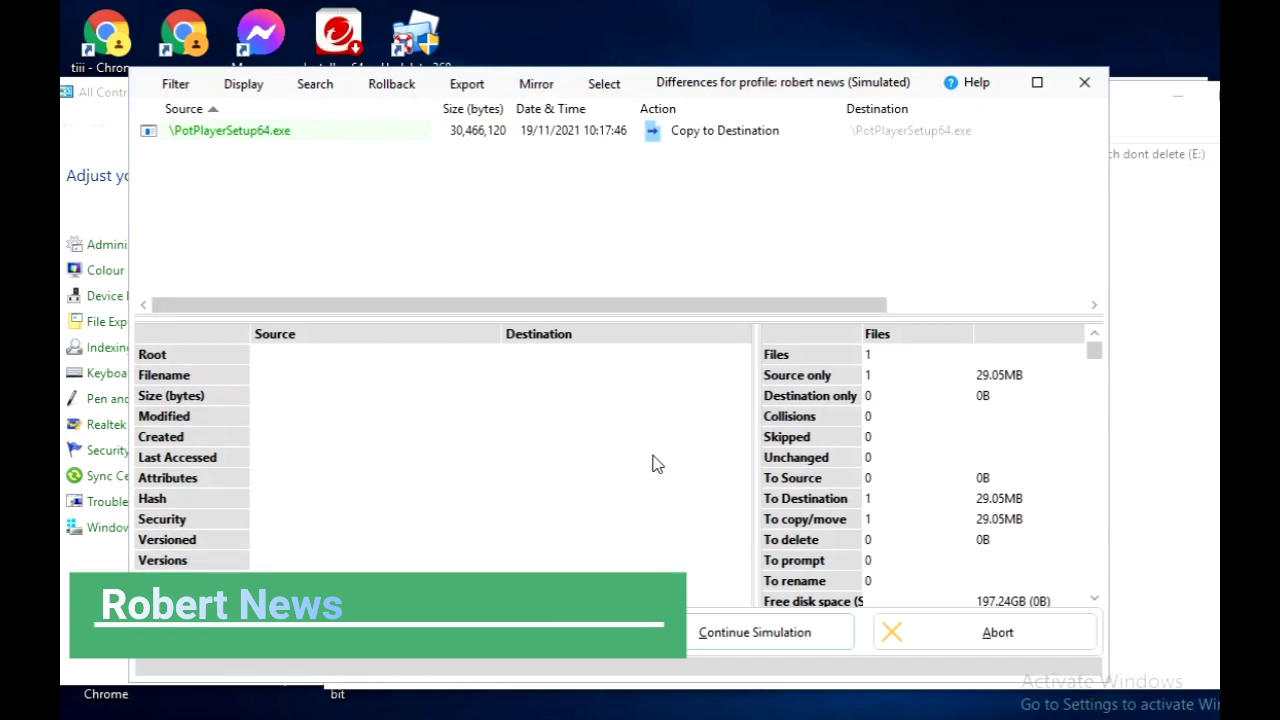
click(792, 634)
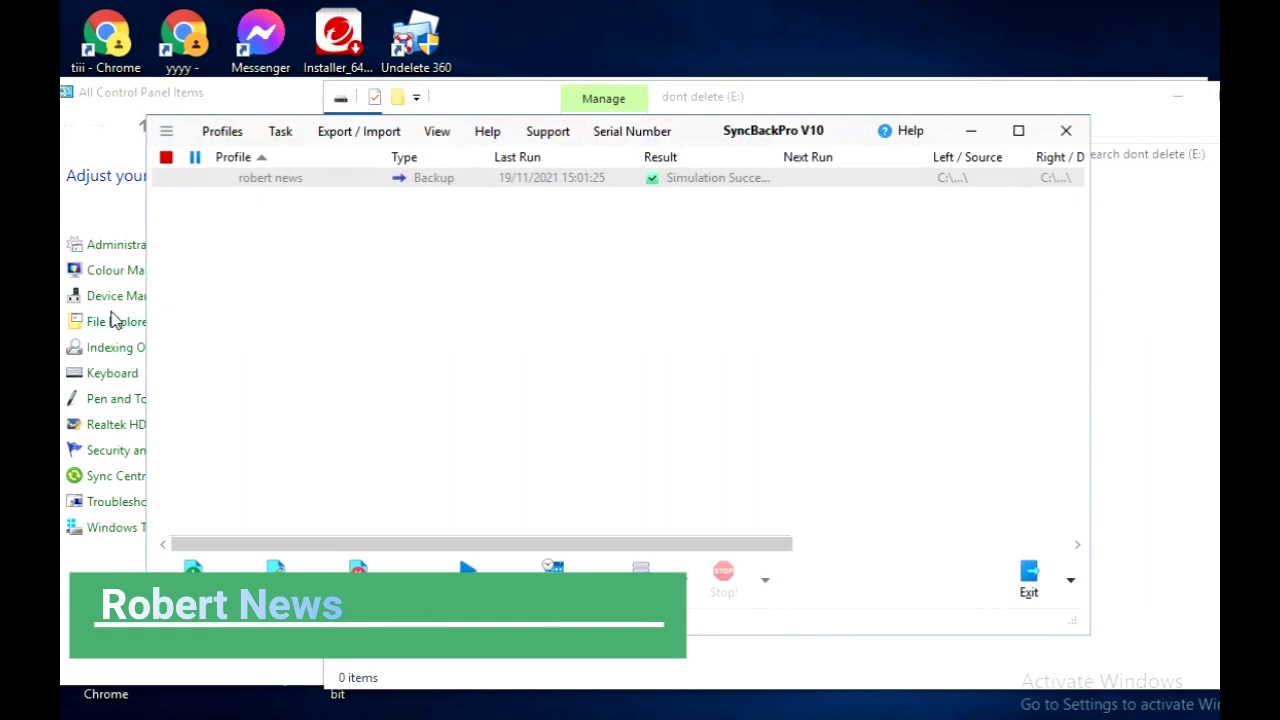
Check in File Explorer that Music\New folder is still empty.
key(super+e)
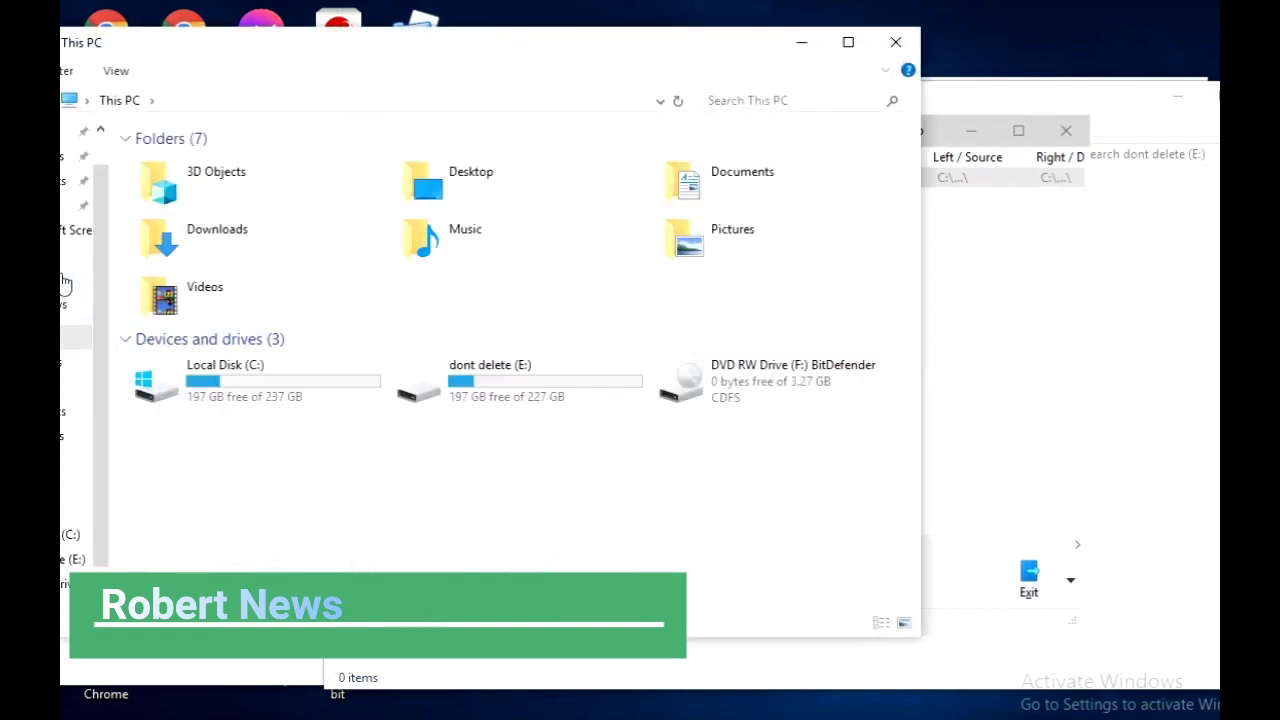
double_click(440, 237)
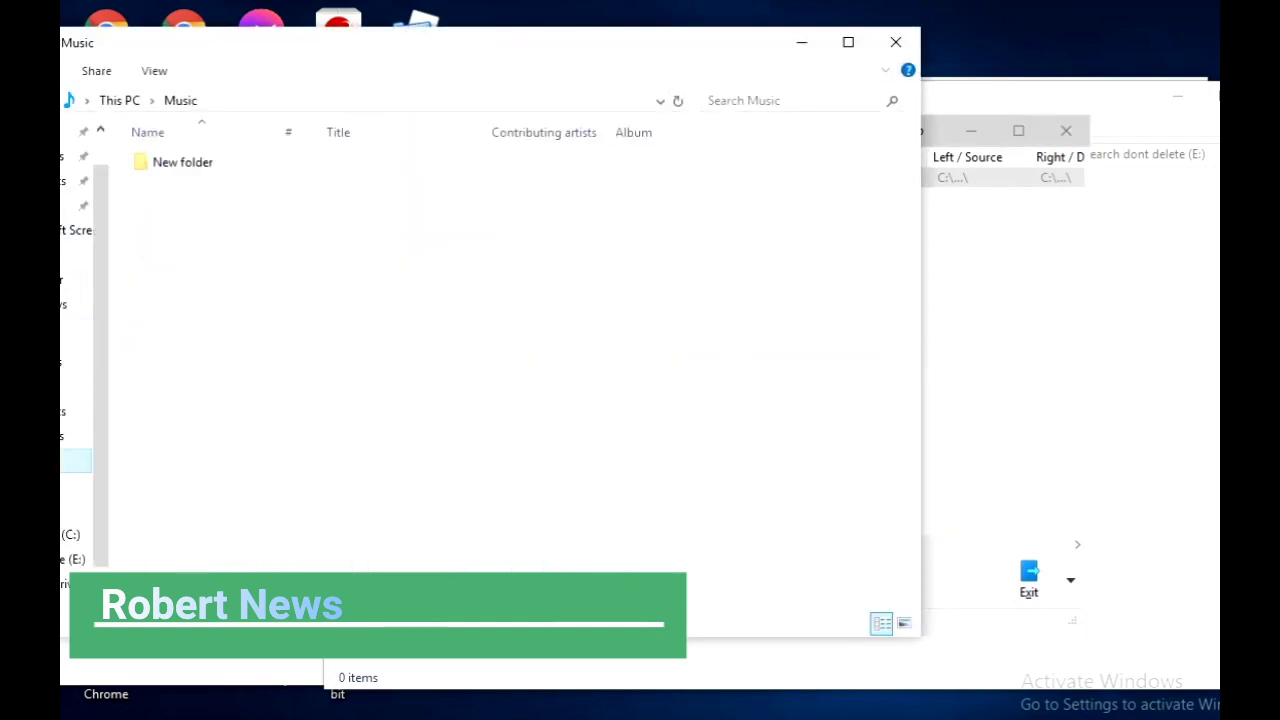
double_click(165, 171)
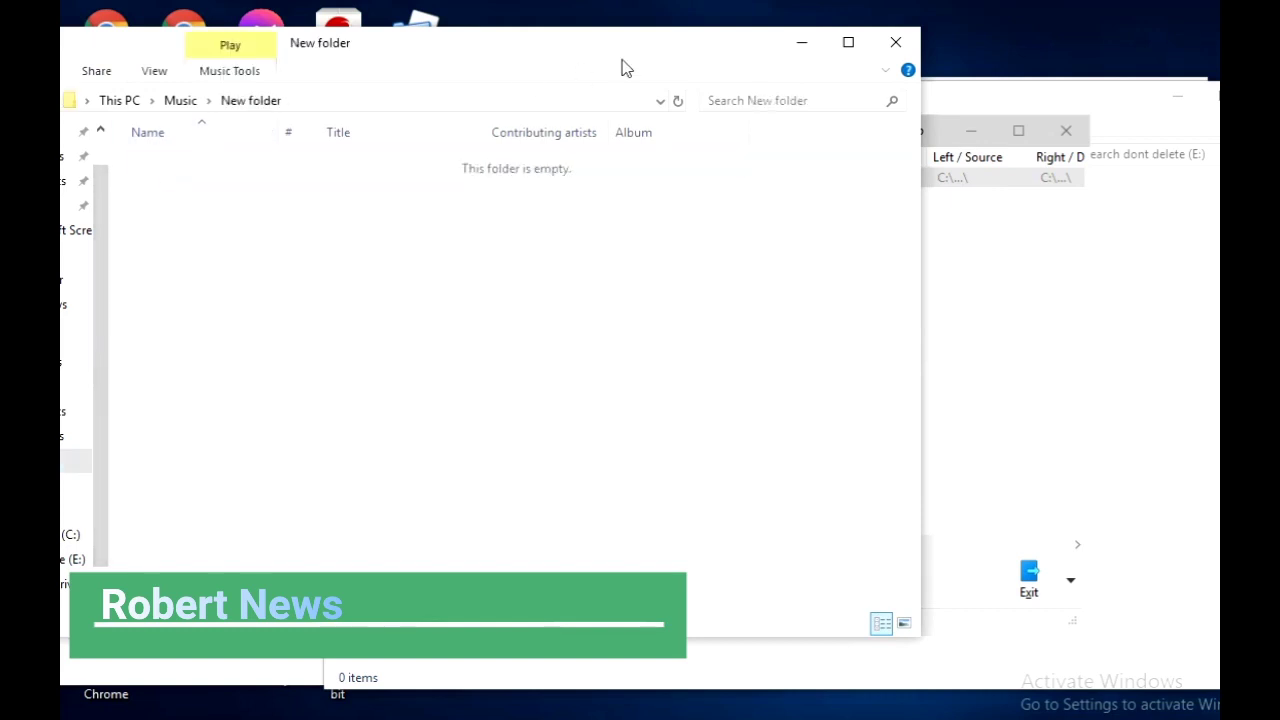
click(895, 42)
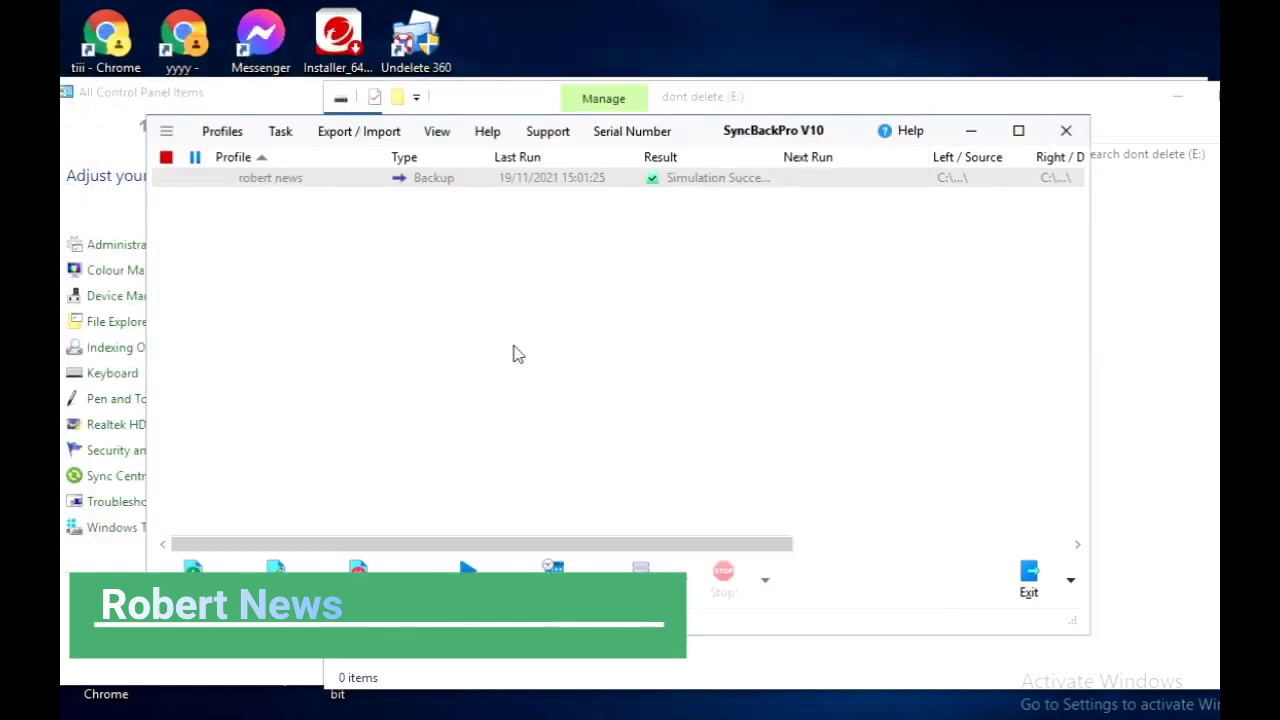
Run the robert news profile and inspect PotPlayerSetup64.exe's Copy to Destination action options.
click(468, 568)
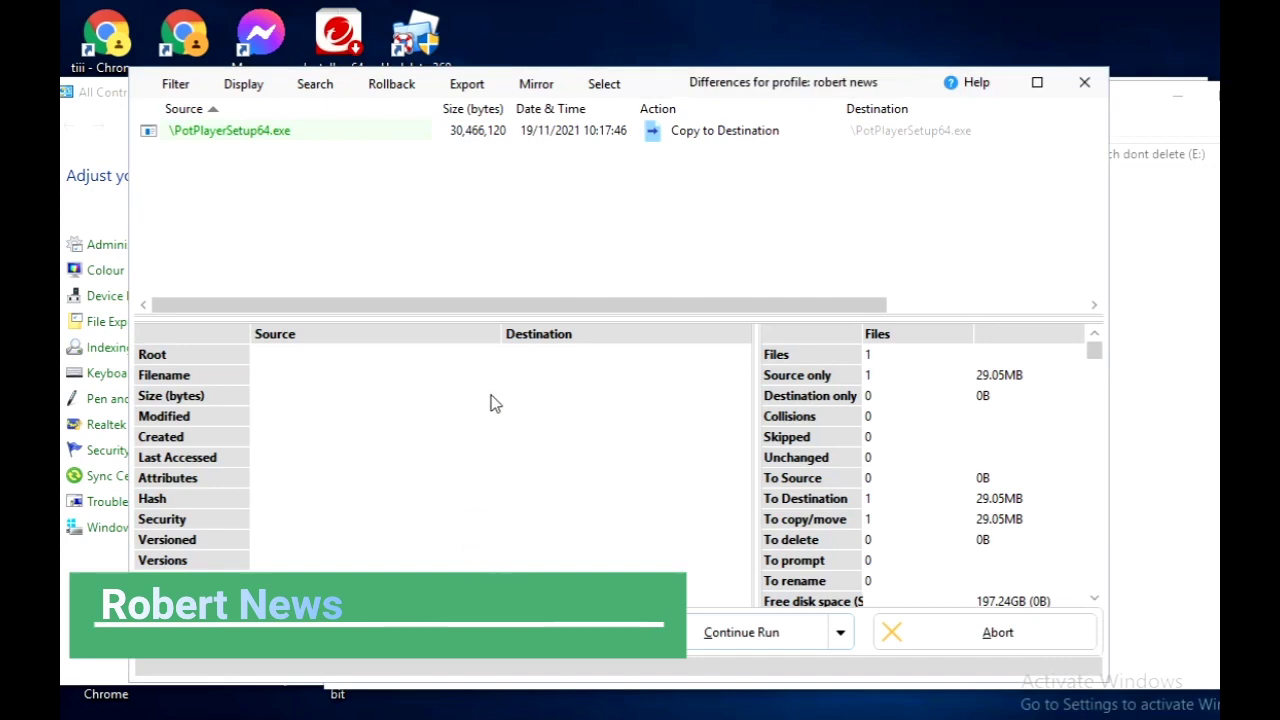
right_click(318, 134)
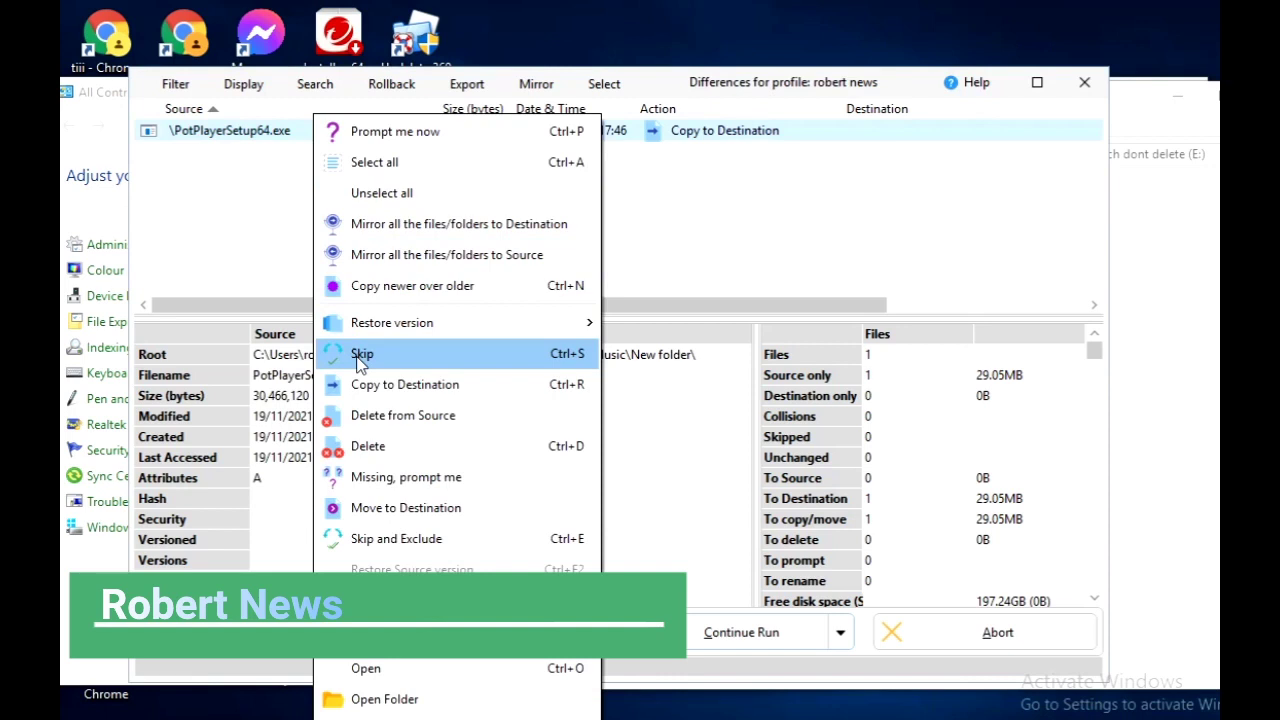
click(712, 262)
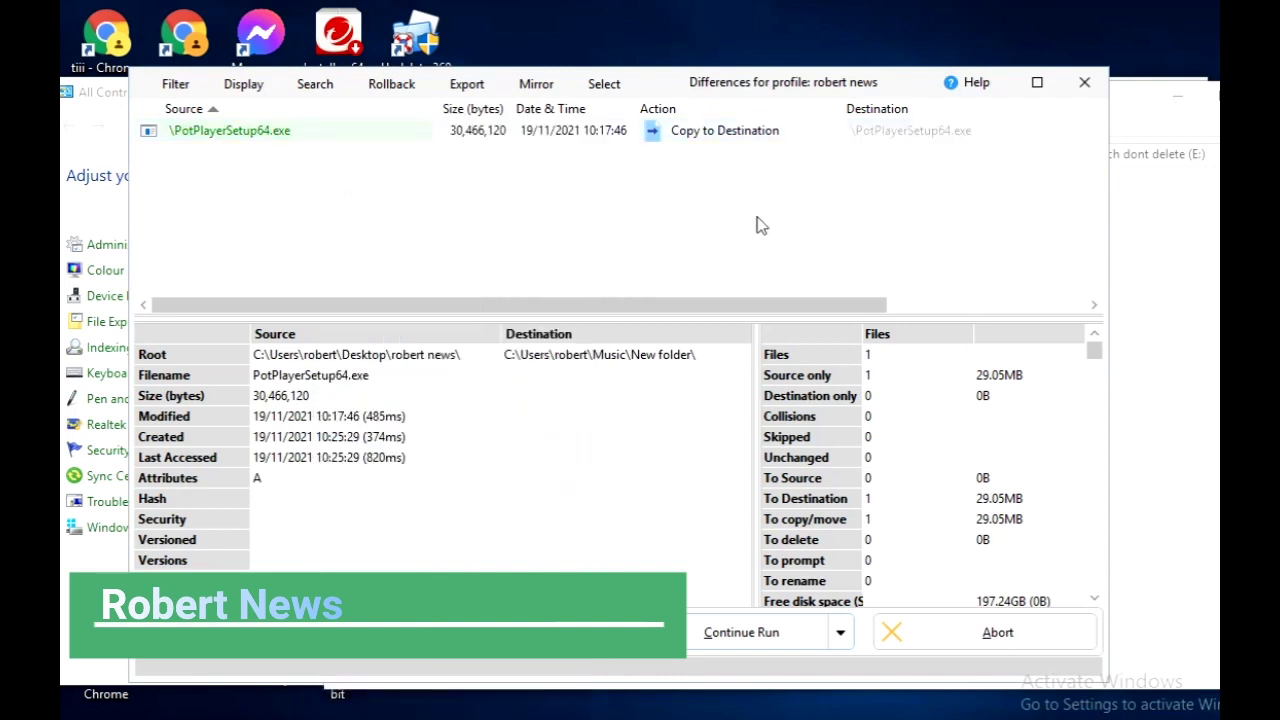
right_click(773, 147)
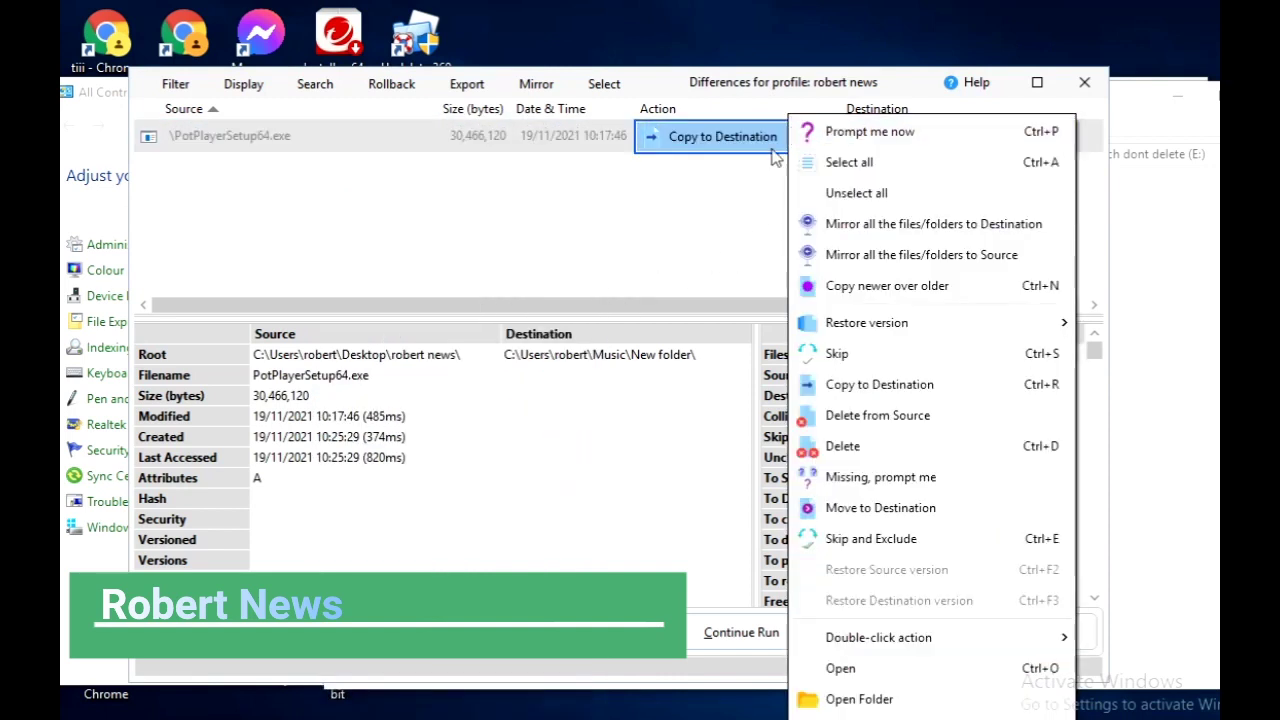
click(599, 199)
right_click(603, 134)
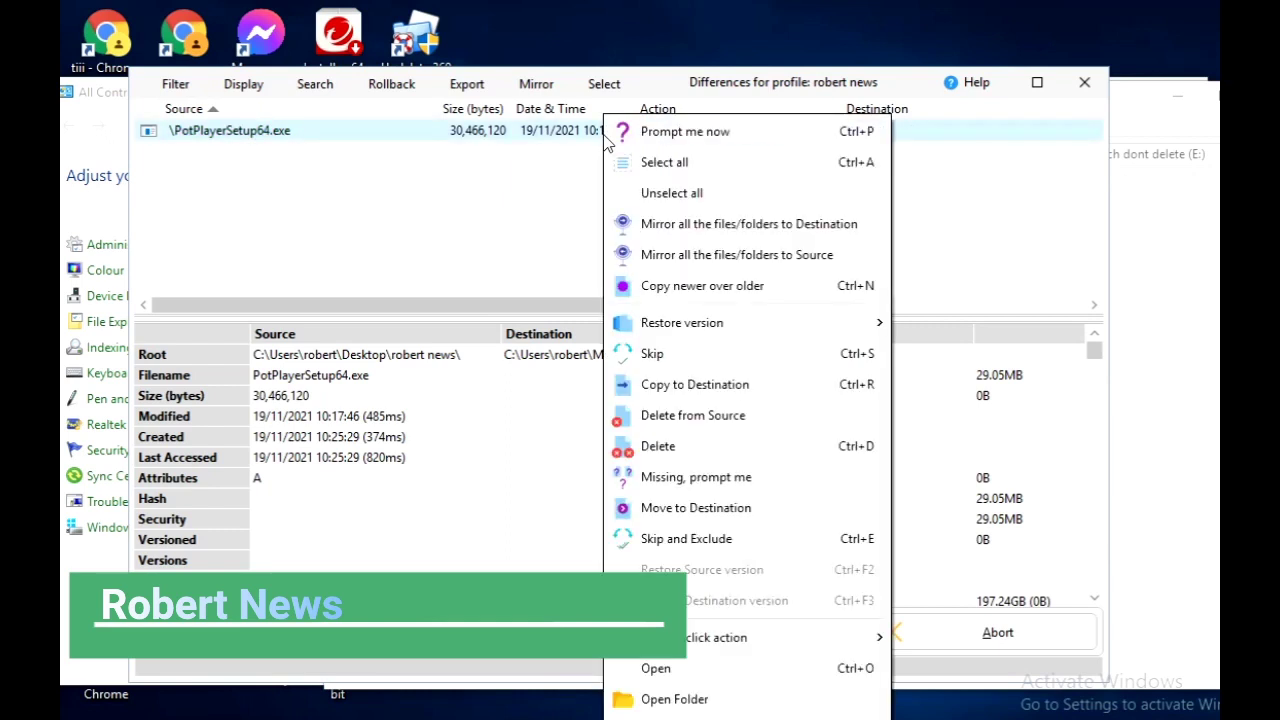
Keep Copy to Destination, browse the Filter through Select tabs, then abort the run.
click(323, 514)
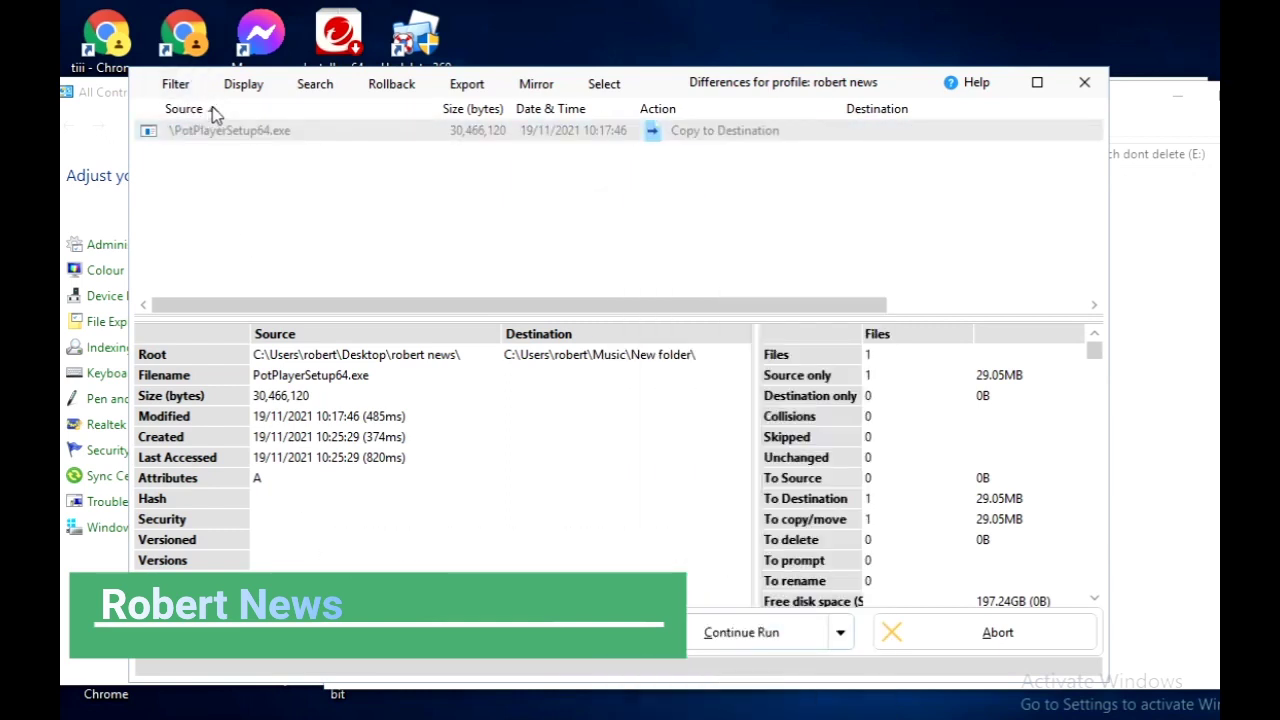
click(177, 85)
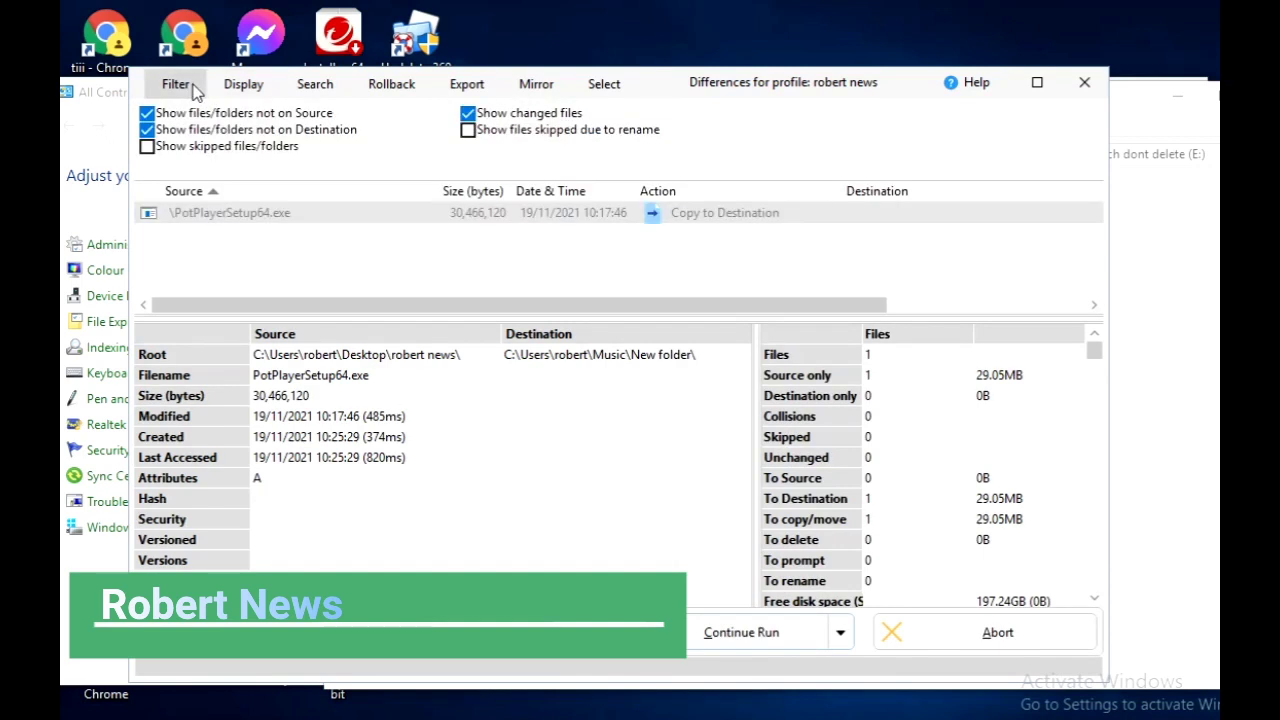
click(232, 88)
click(311, 90)
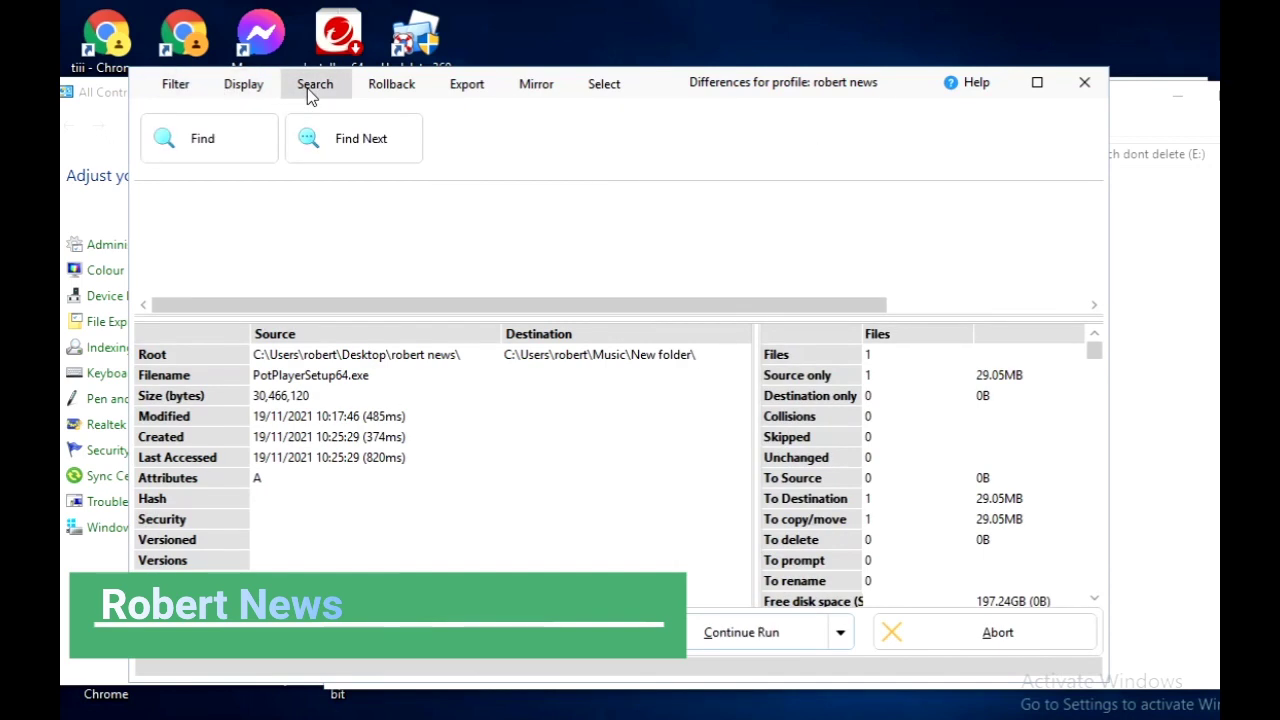
click(391, 88)
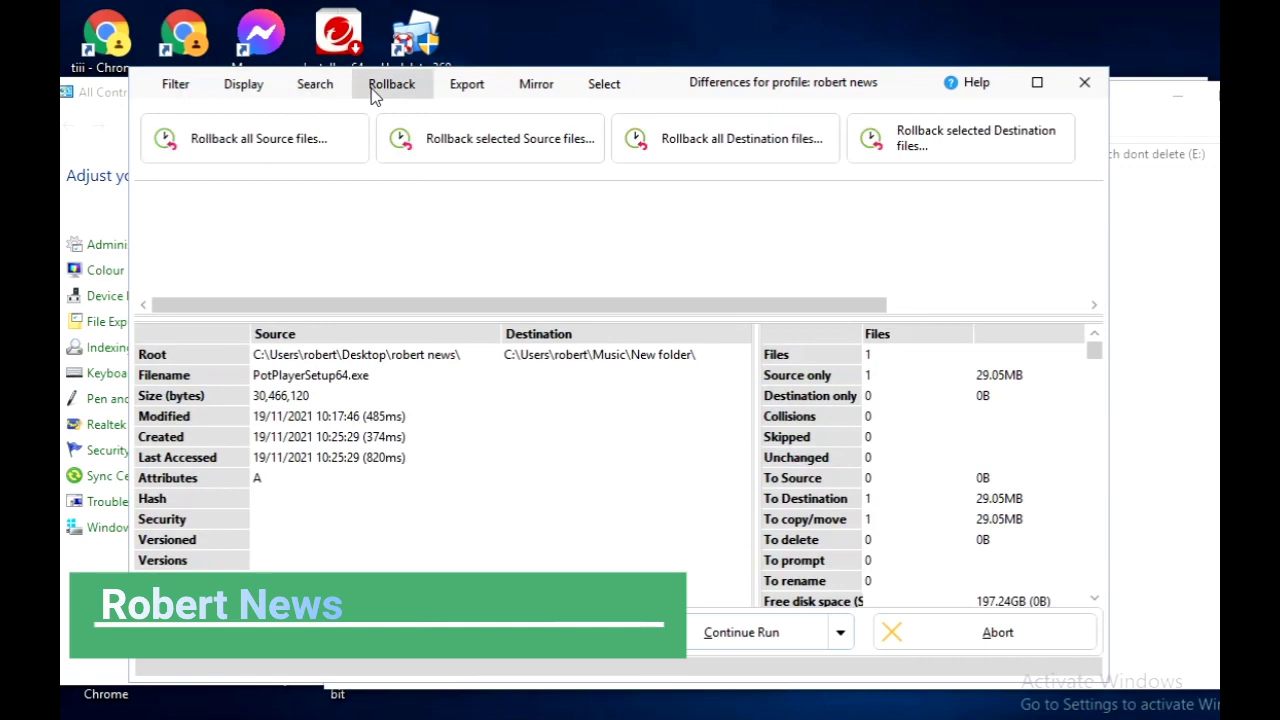
click(474, 88)
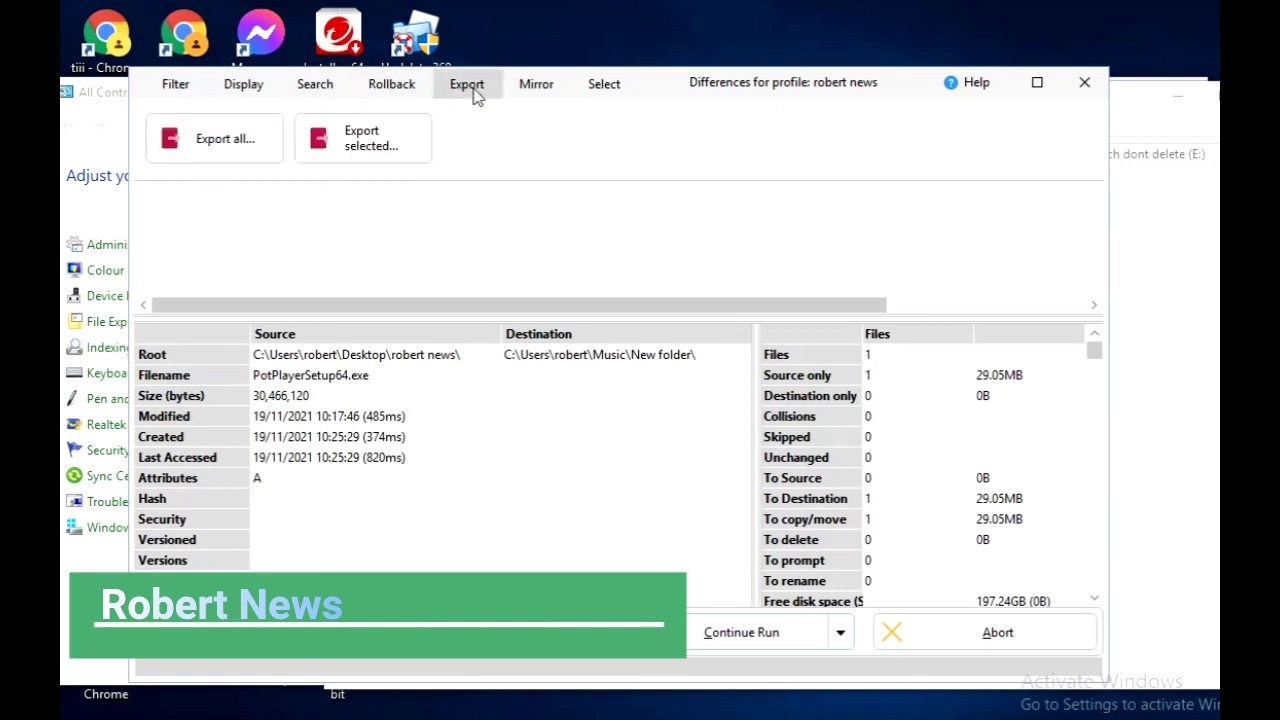
click(545, 90)
click(627, 84)
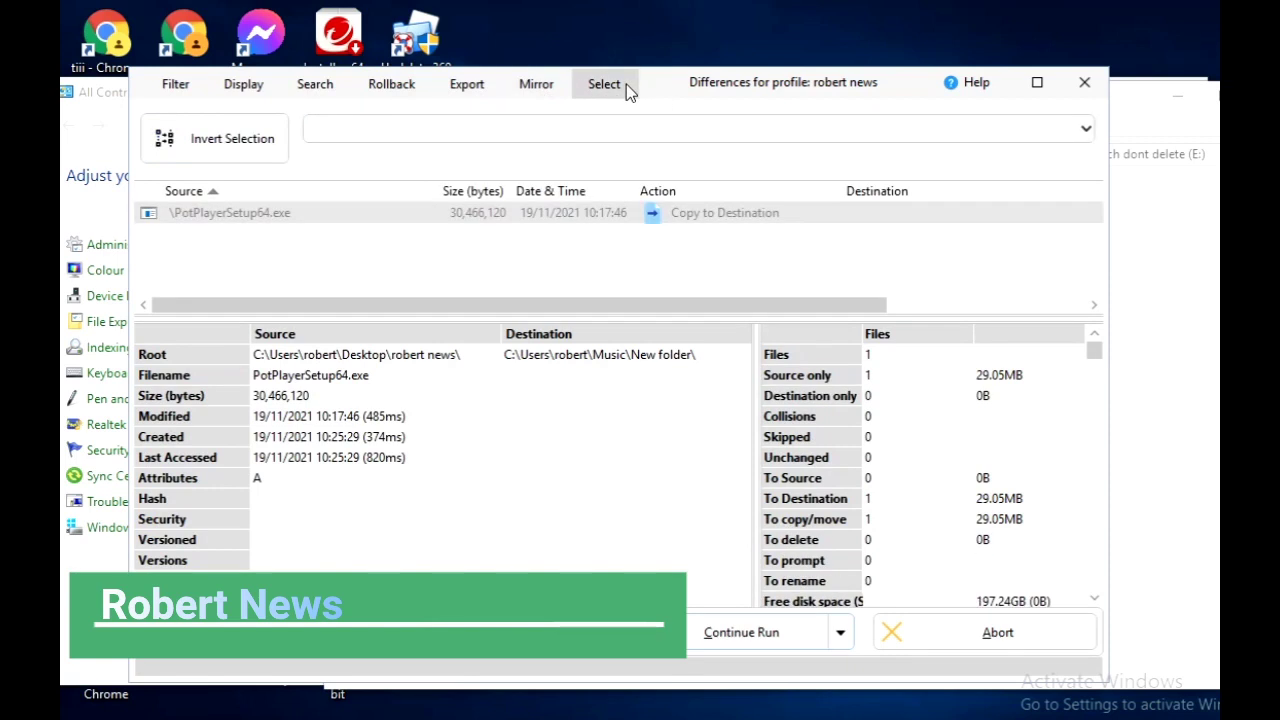
click(178, 86)
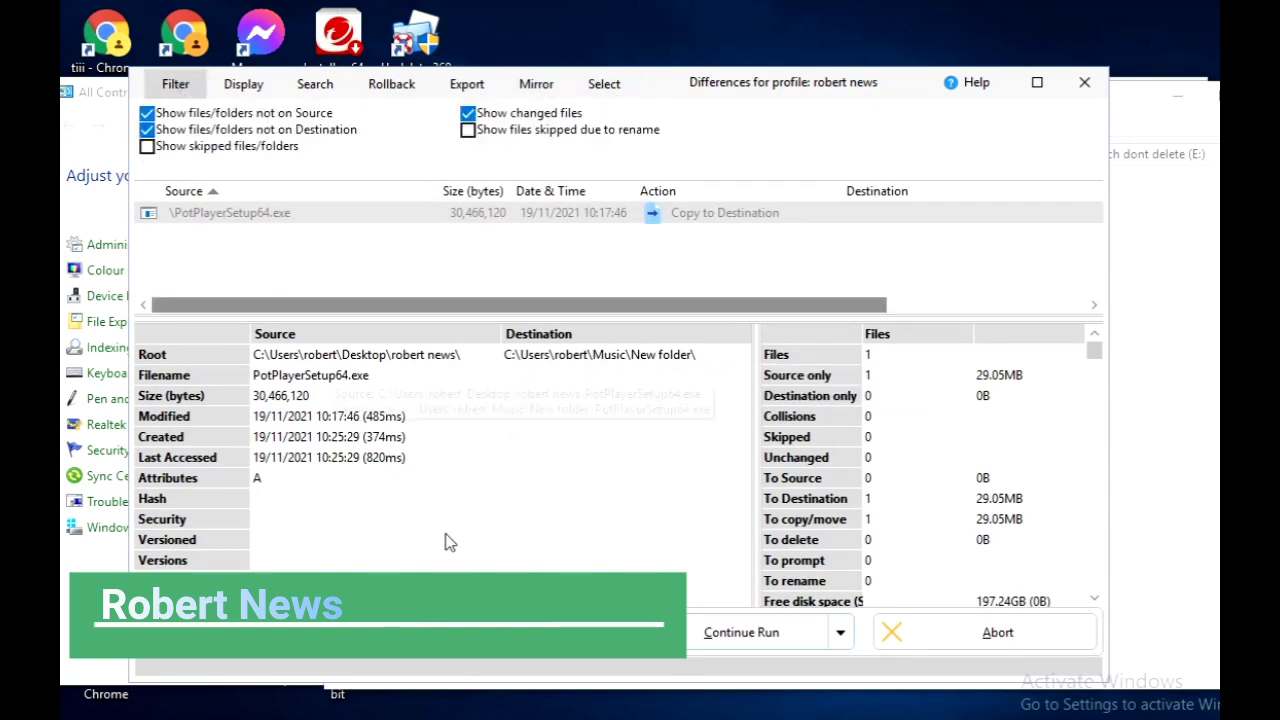
click(886, 640)
Confirm the abort, then start a 'run whether logged on or not' schedule and cancel it.
click(583, 419)
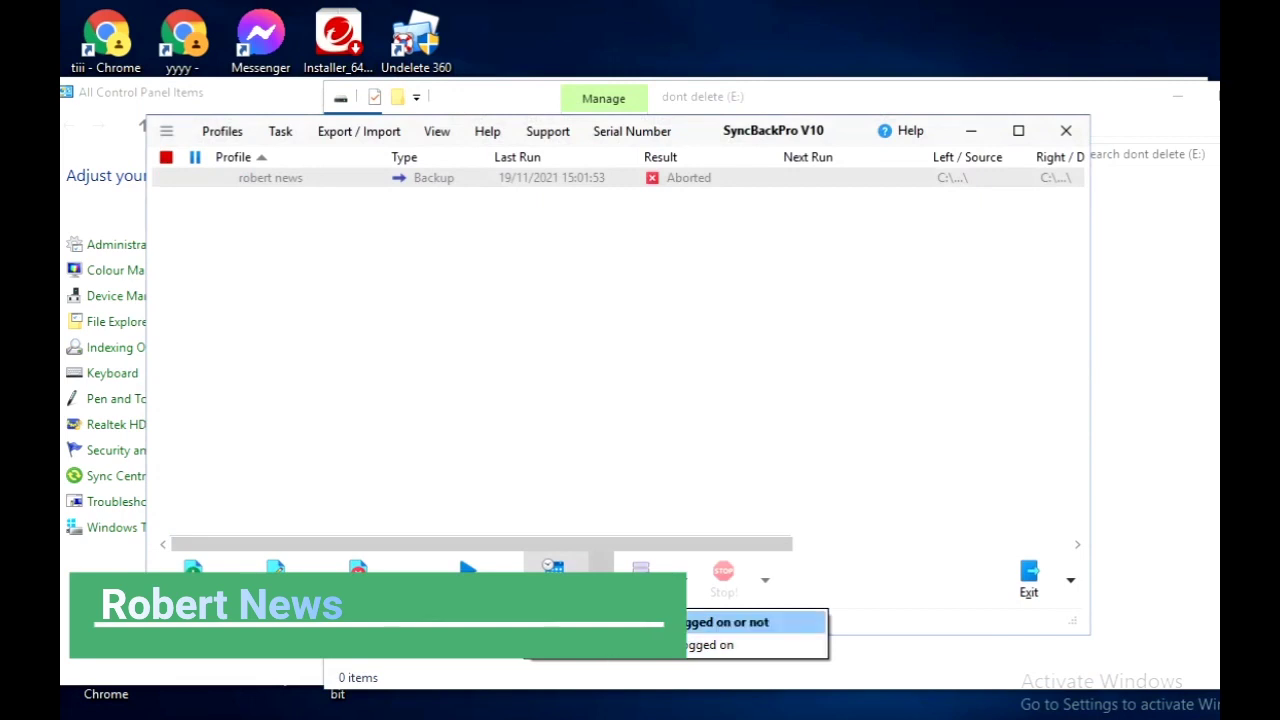
click(745, 622)
click(546, 394)
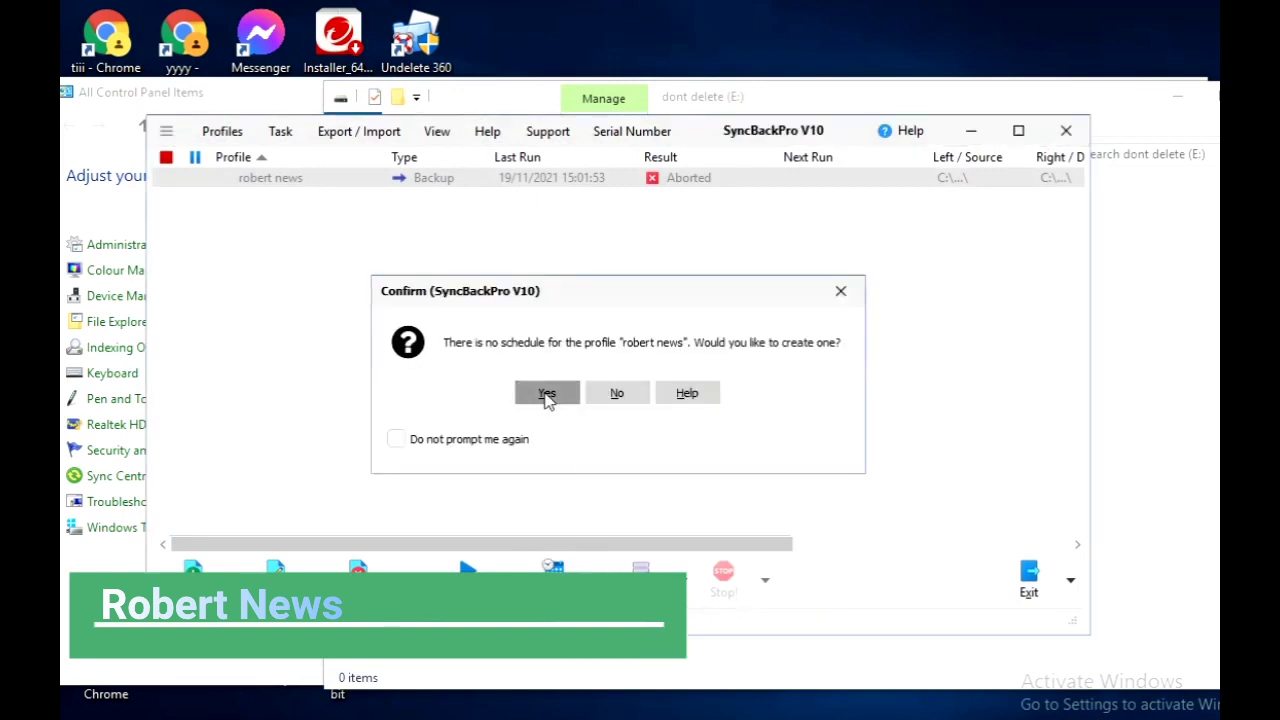
click(547, 420)
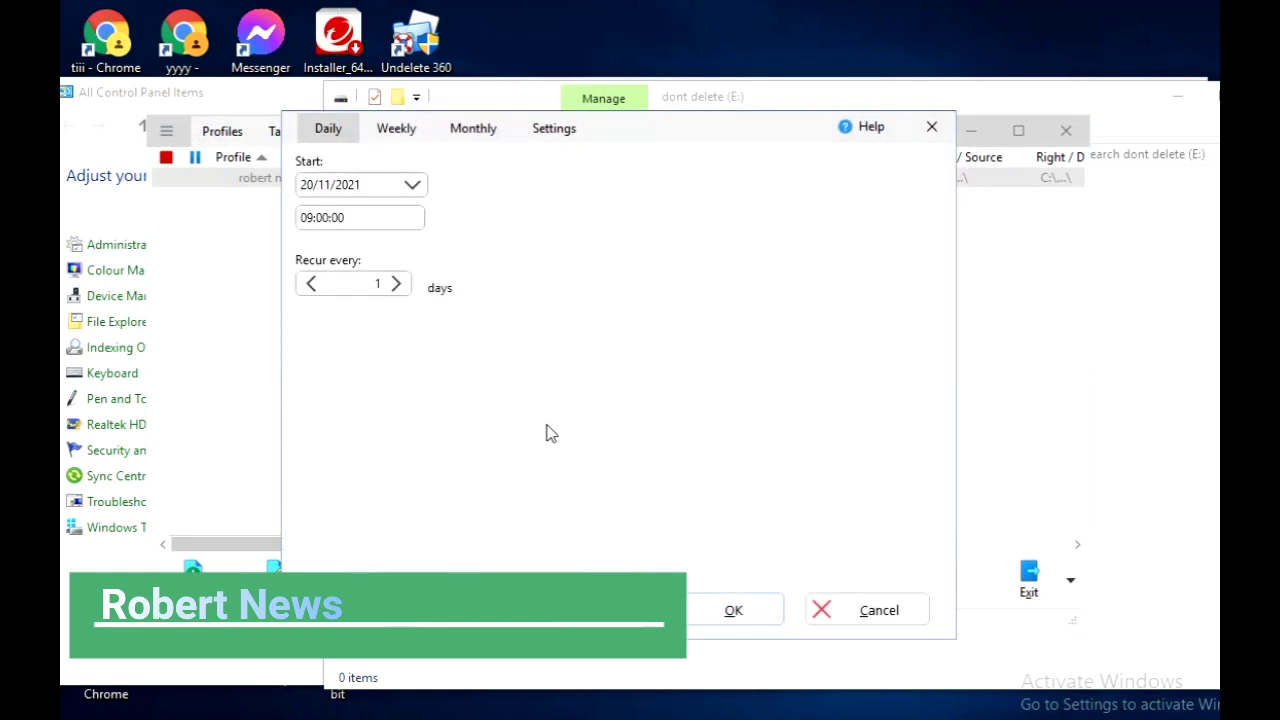
click(403, 186)
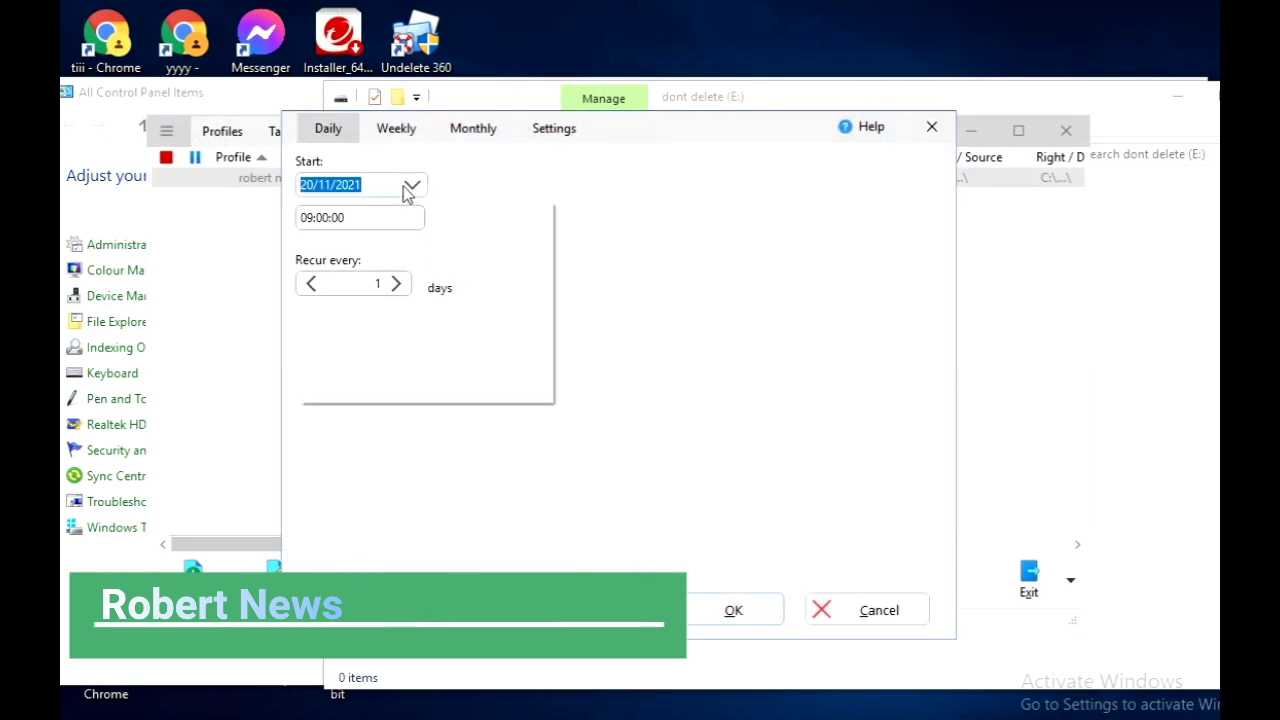
click(403, 186)
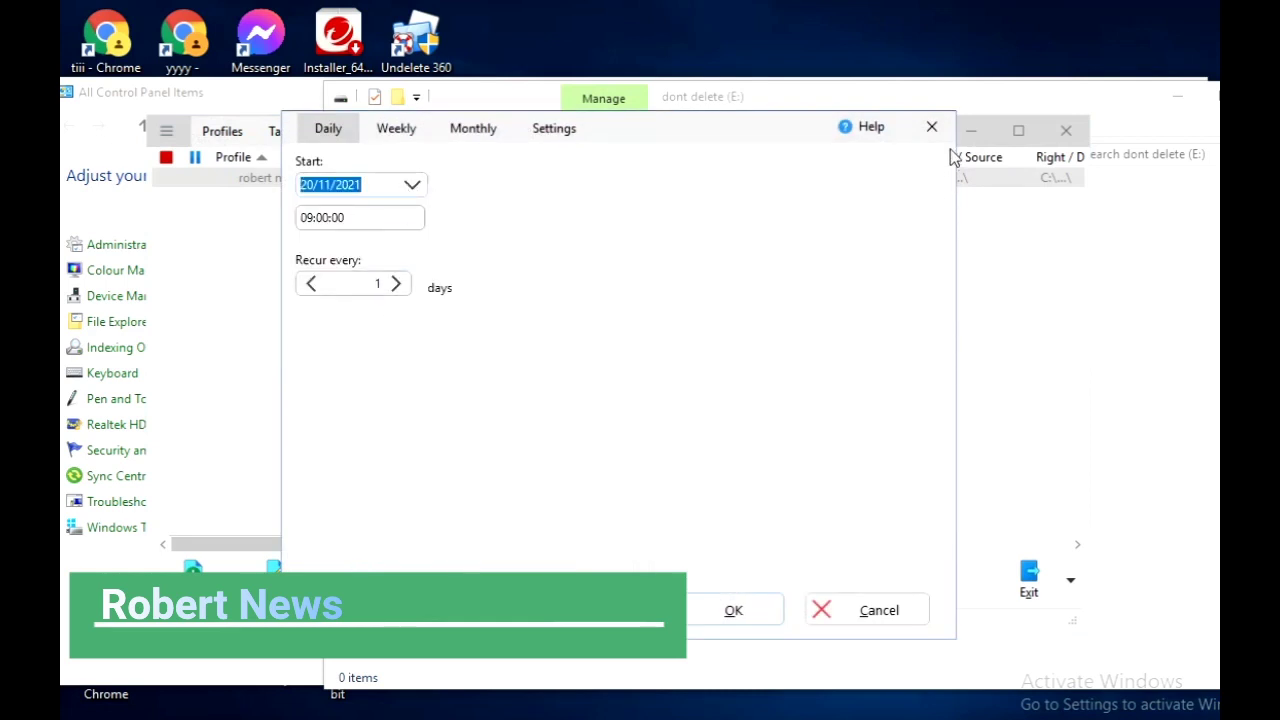
click(845, 610)
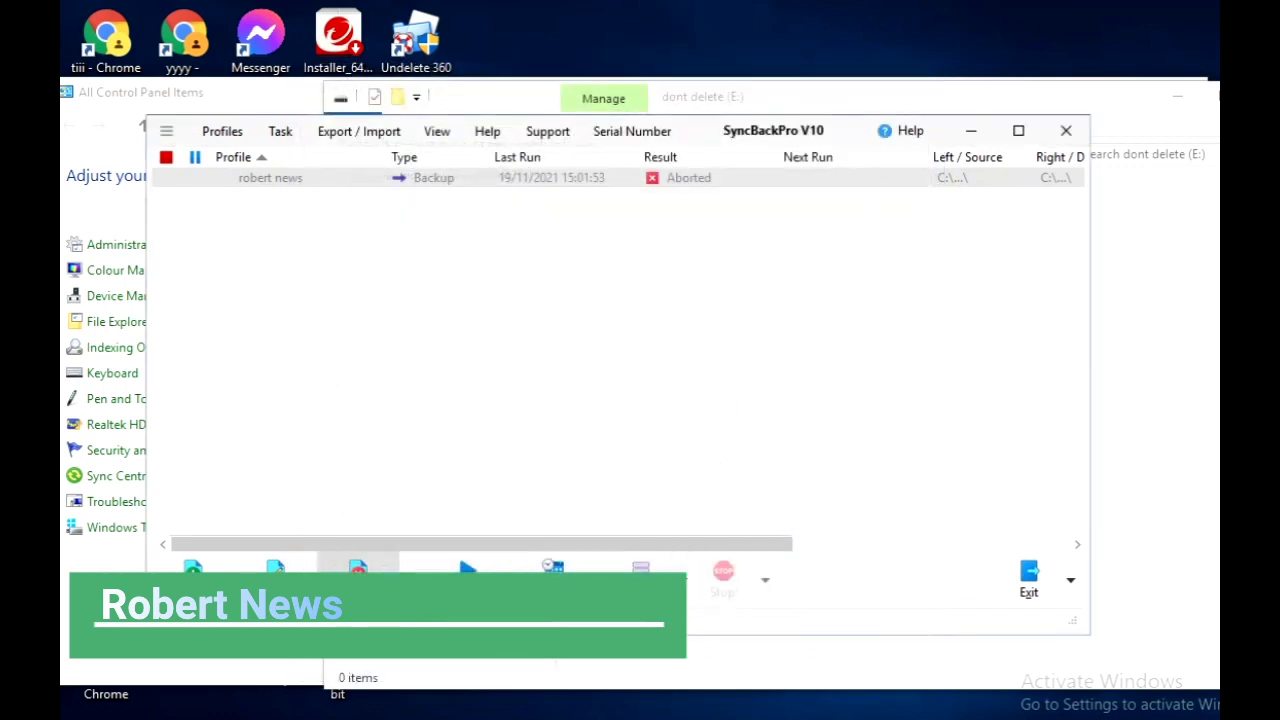
View the About window from the Help menu showing V10.1.8.0 (32-bit) evaluation details.
click(167, 133)
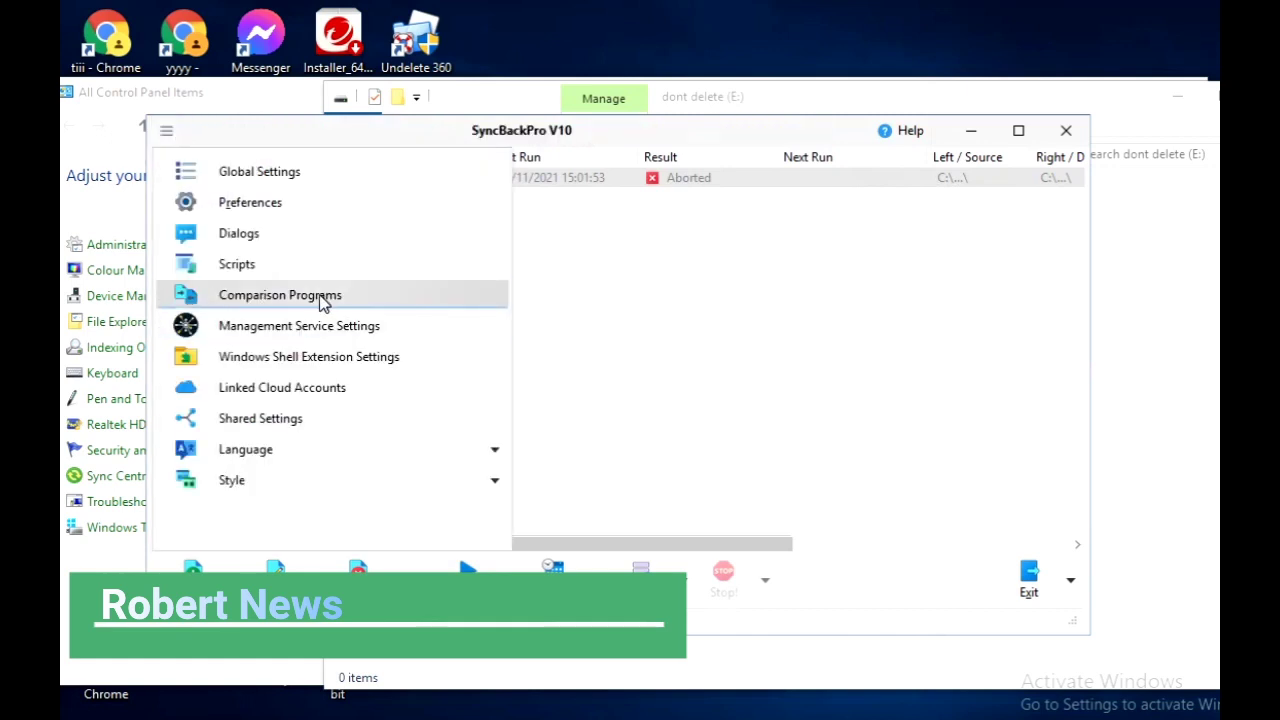
click(800, 430)
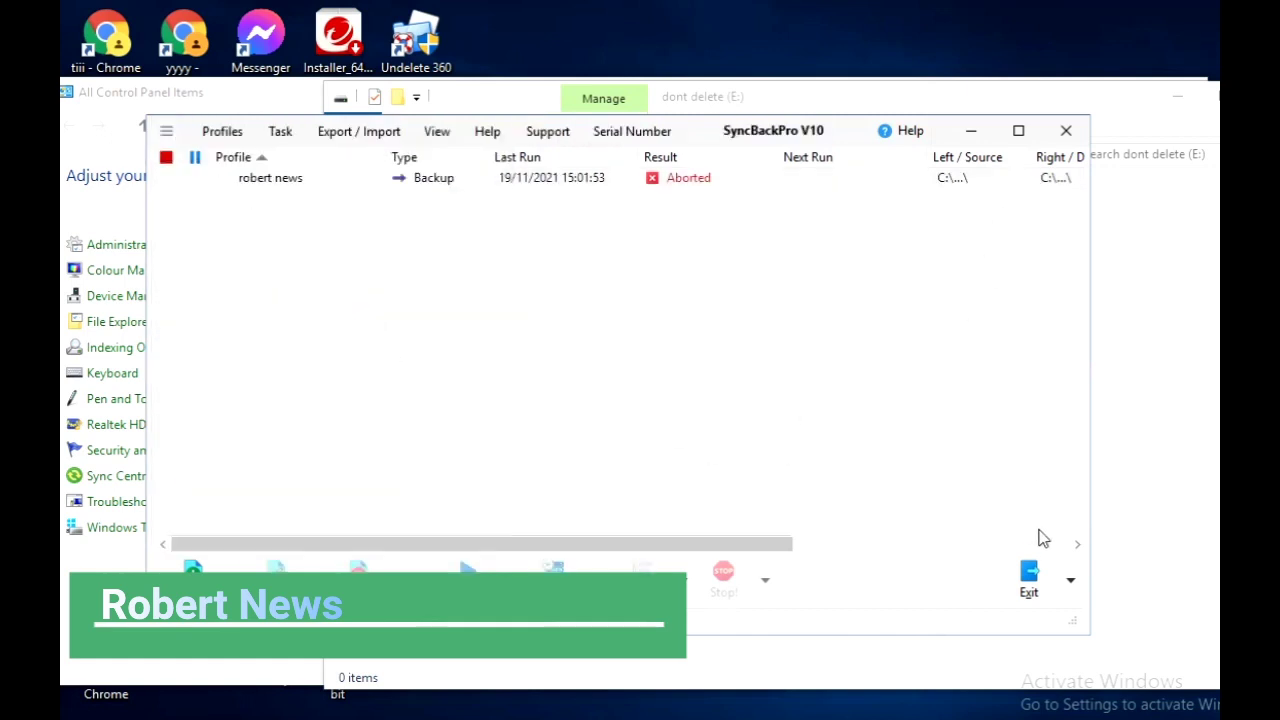
click(484, 135)
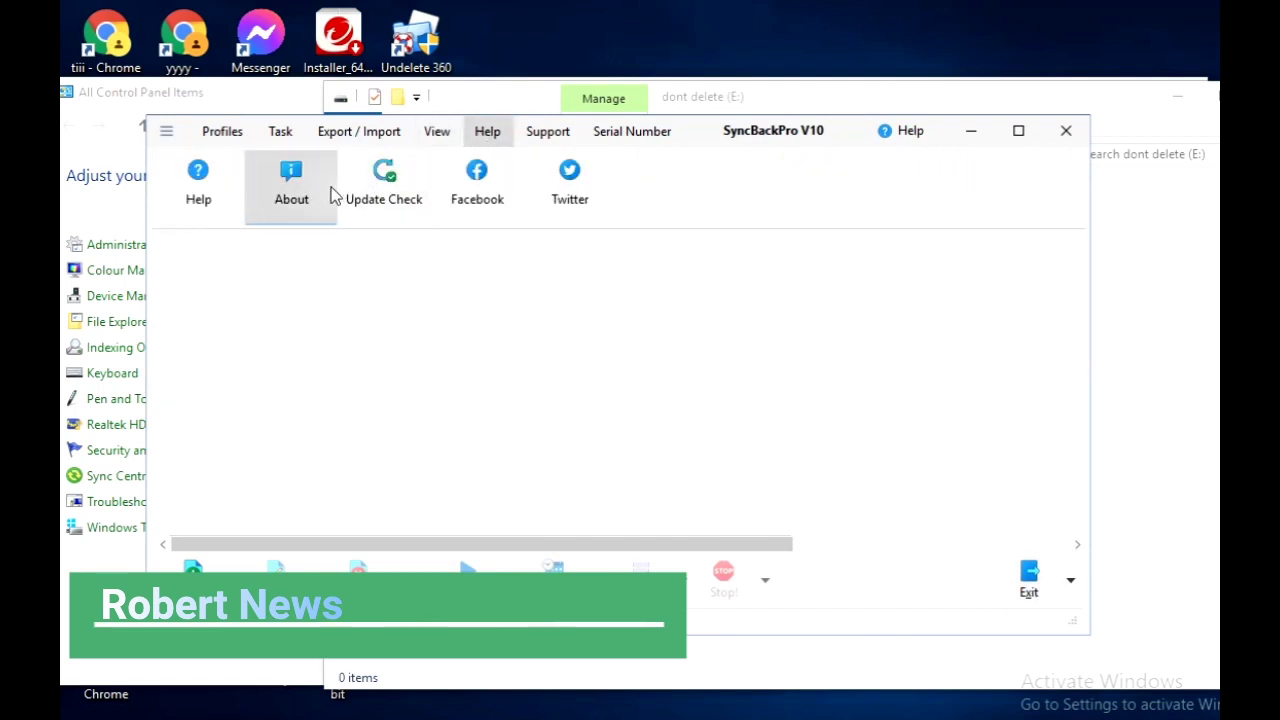
click(305, 198)
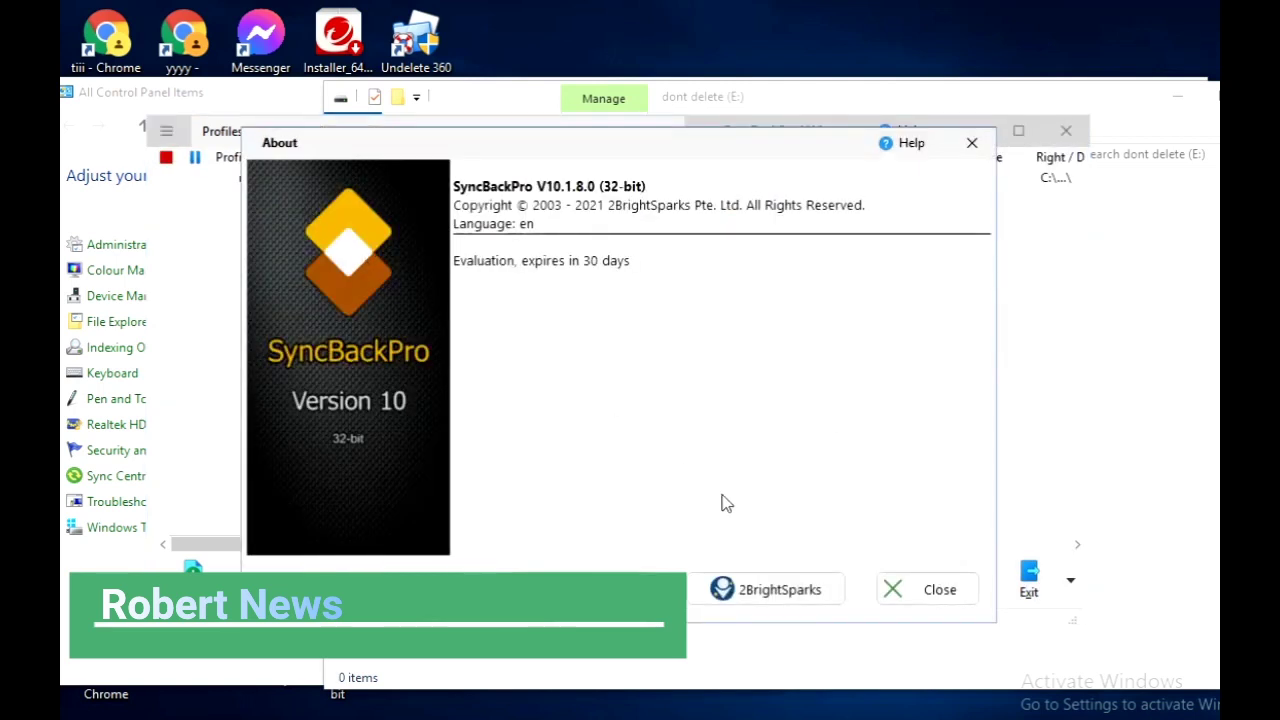